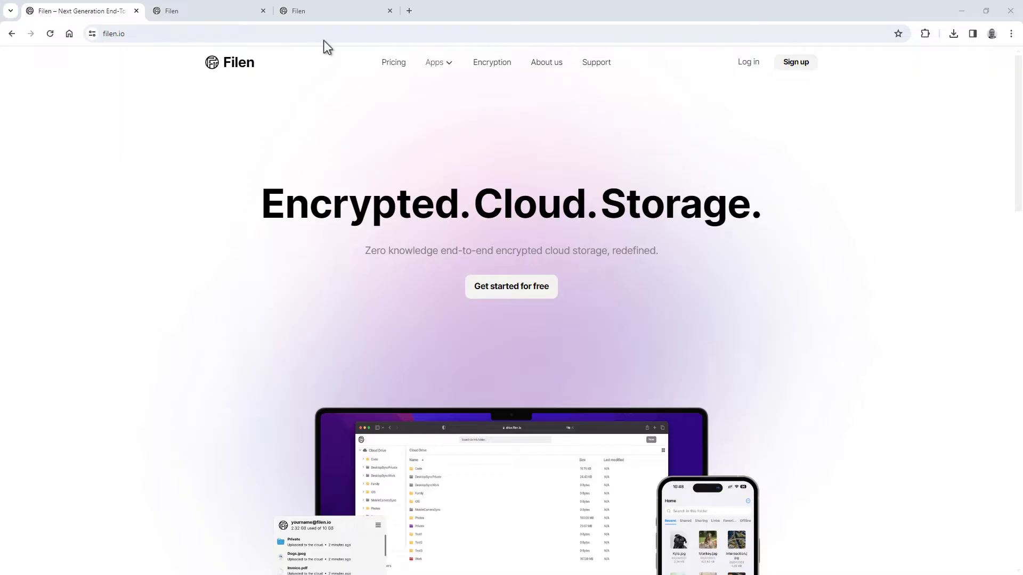
# Check the storage usage on the general page of the Filen account settings
pyautogui.click(214, 8)
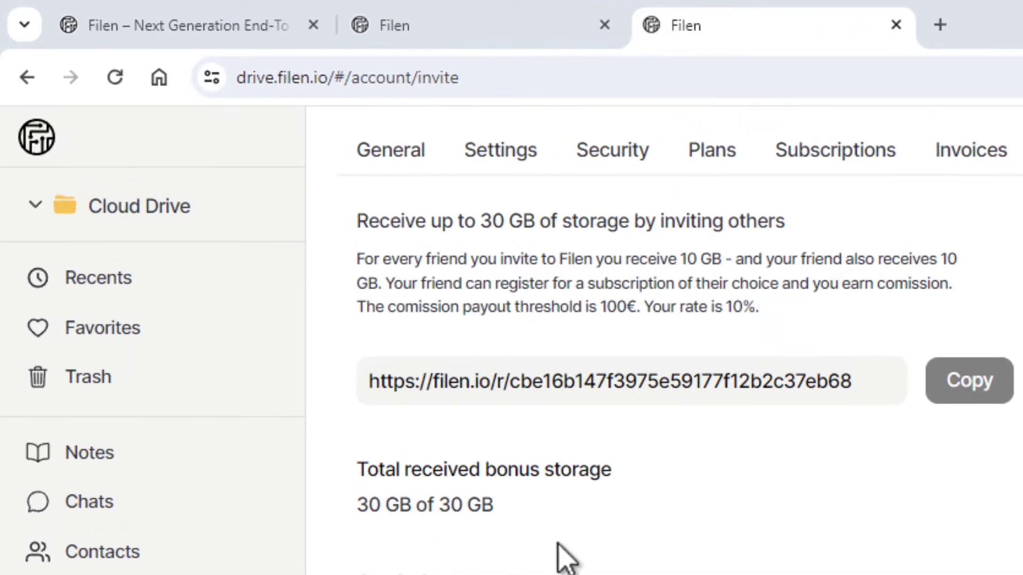
pyautogui.click(390, 150)
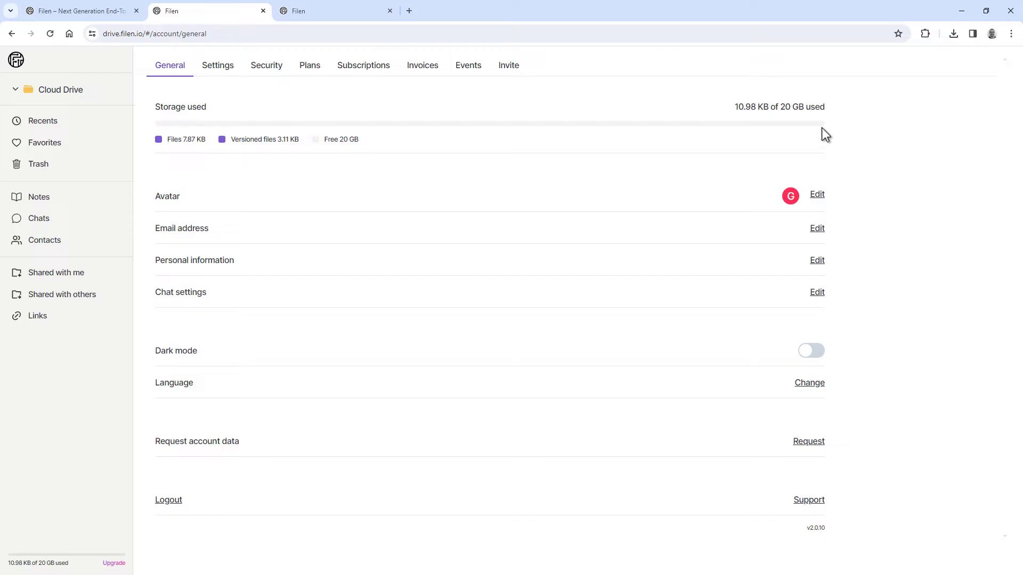
# Open the Share dialog for test.txt in the Filen Cloud Drive and close it without sharing the file
pyautogui.click(338, 17)
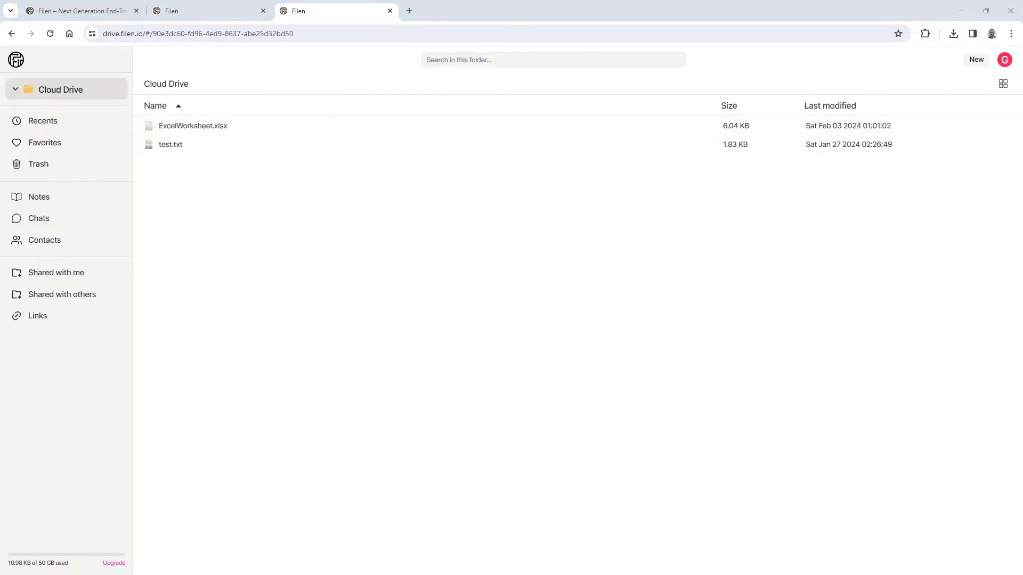
pyautogui.moveTo(948, 320); pyautogui.dragTo(1020, 352)
pyautogui.rightClick(348, 148)
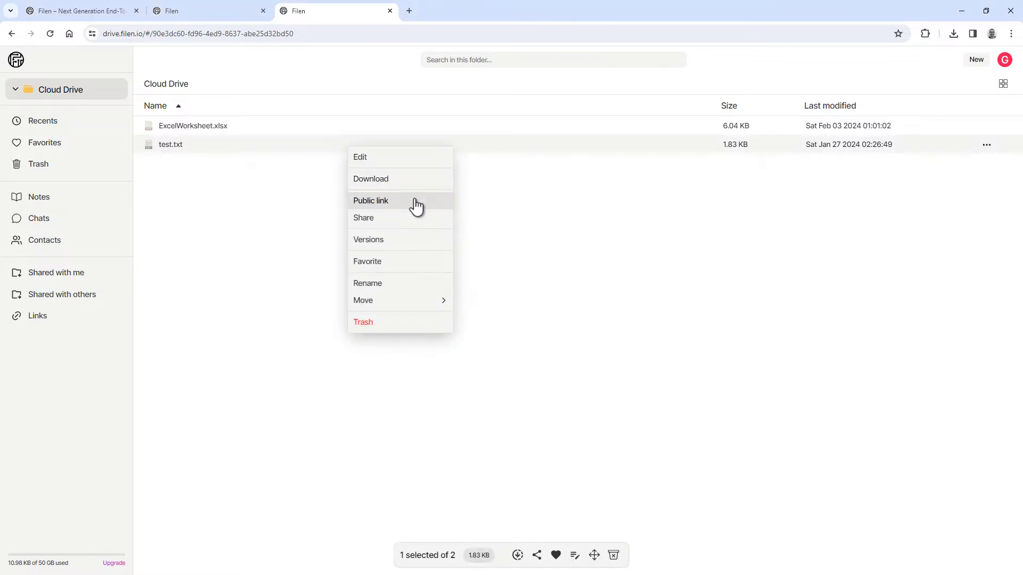
pyautogui.click(412, 218)
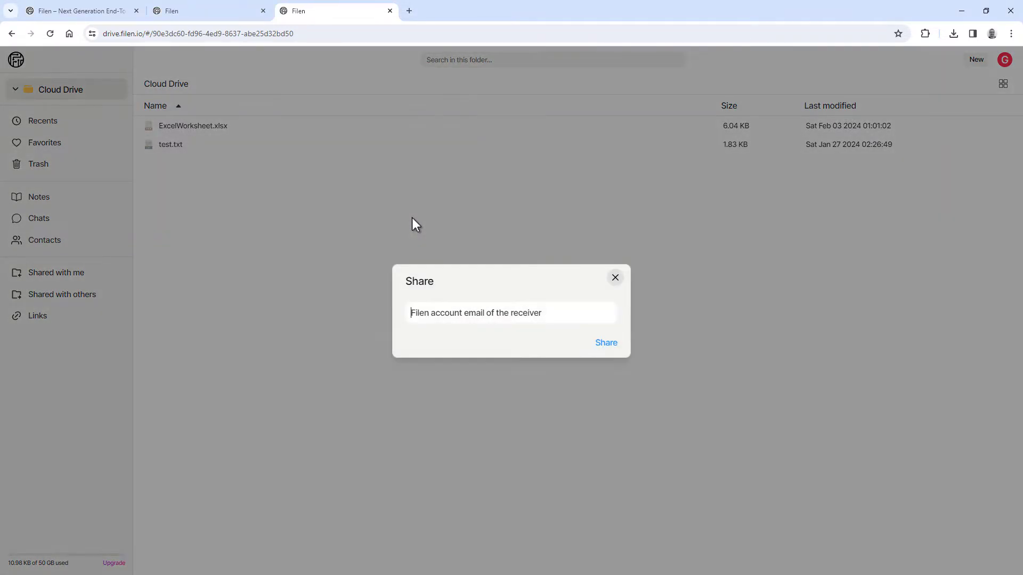
pyautogui.click(406, 218)
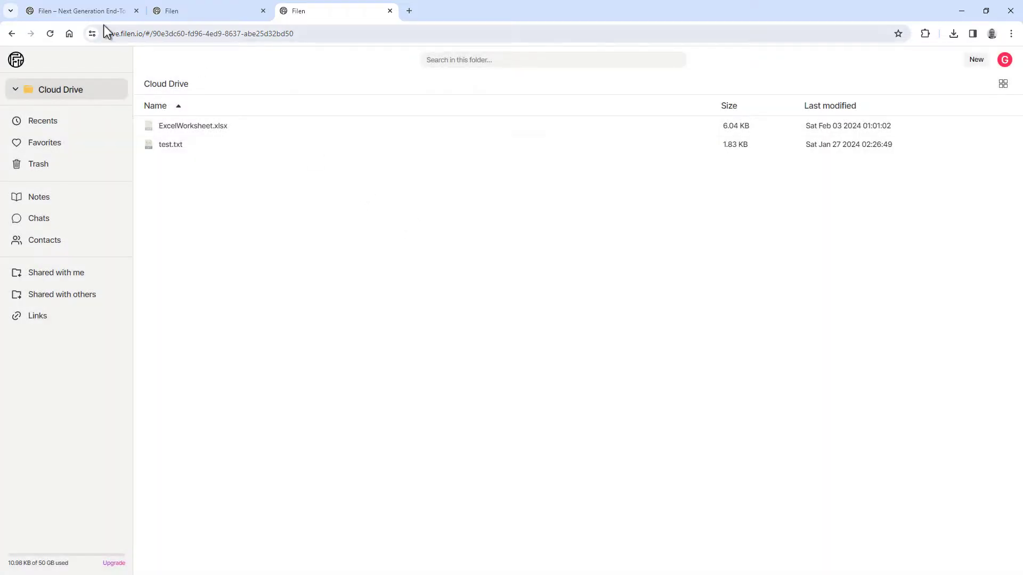
# Review the Mobile and Desktop app pages on the Filen website and return to its homepage
pyautogui.click(75, 11)
pyautogui.moveTo(434, 65)
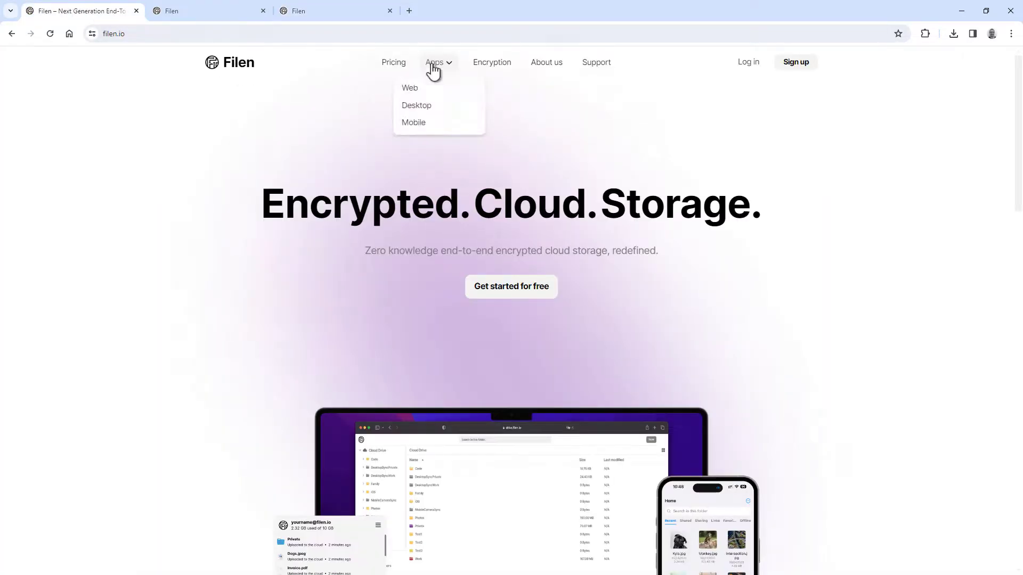
pyautogui.click(427, 125)
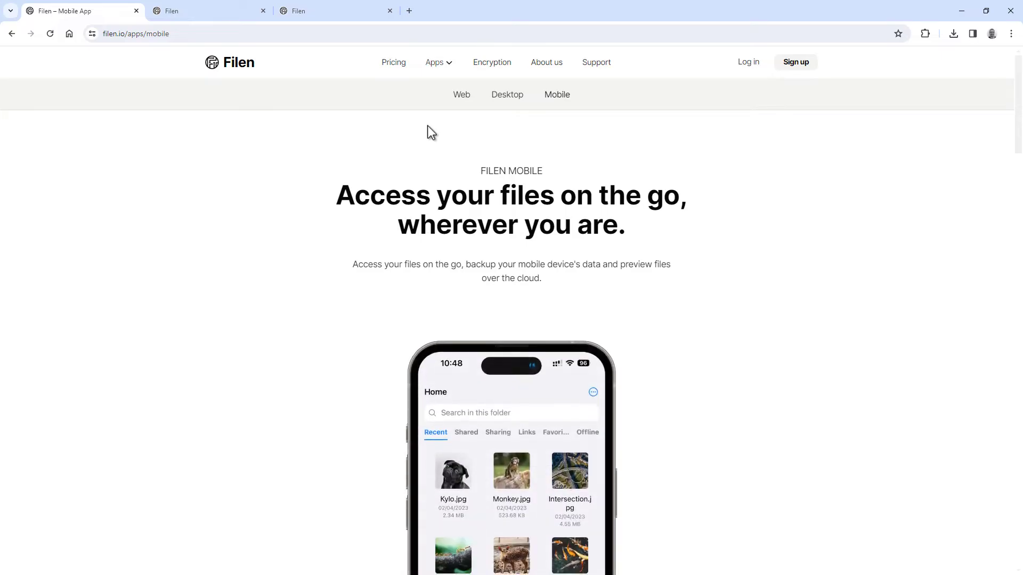
pyautogui.scroll(-7, 427, 125)
pyautogui.scroll(-10, 427, 126)
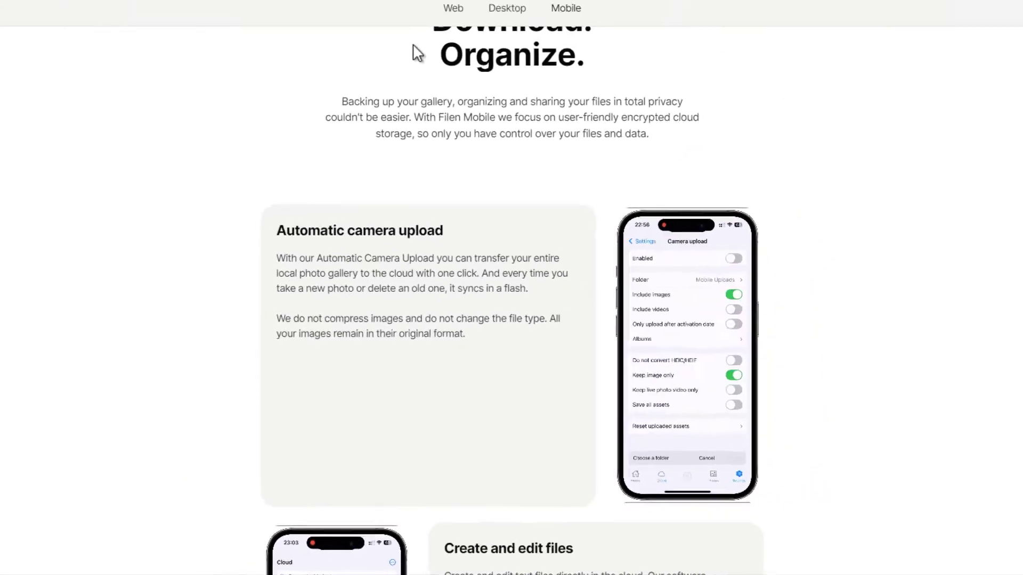
pyautogui.click(507, 96)
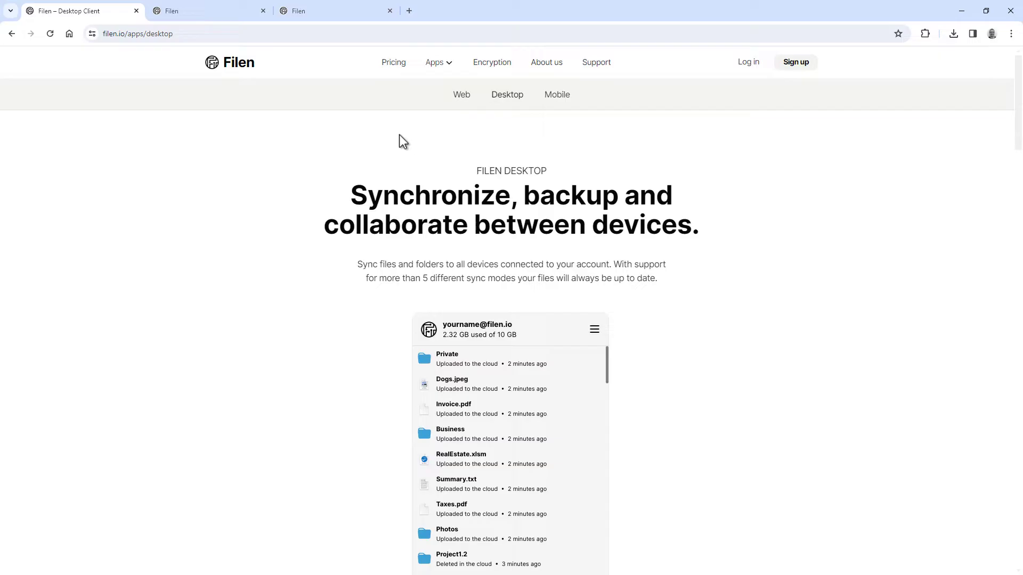
pyautogui.click(235, 66)
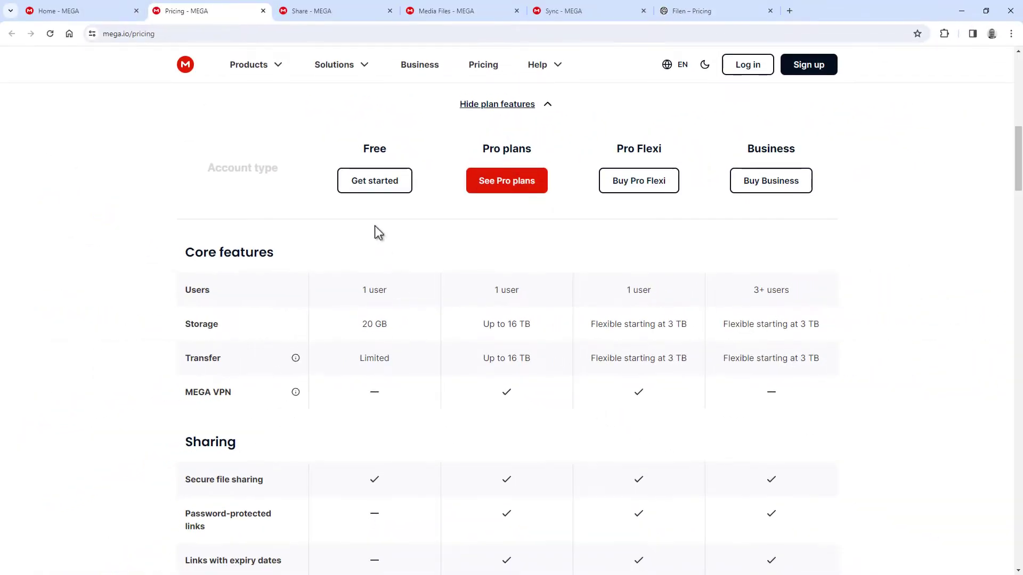
# Look through MEGA's product pages on secure sharing, media files and sync
pyautogui.click(358, 14)
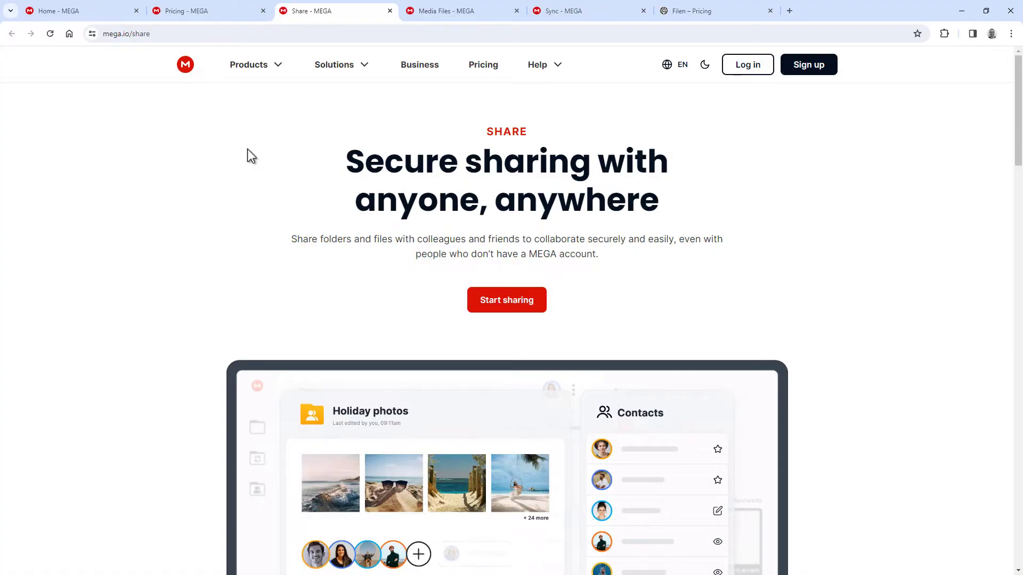
pyautogui.click(491, 16)
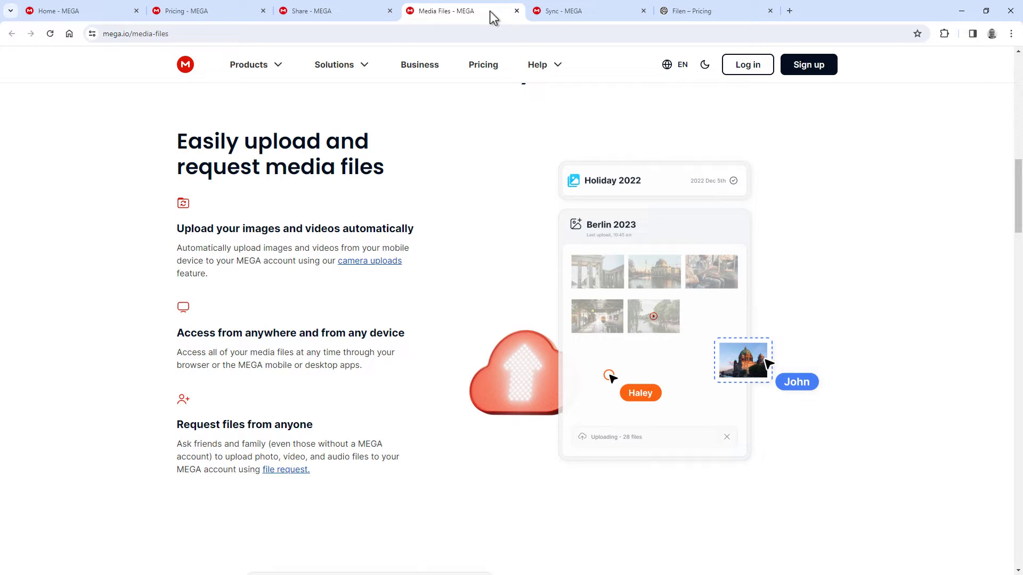
pyautogui.click(613, 11)
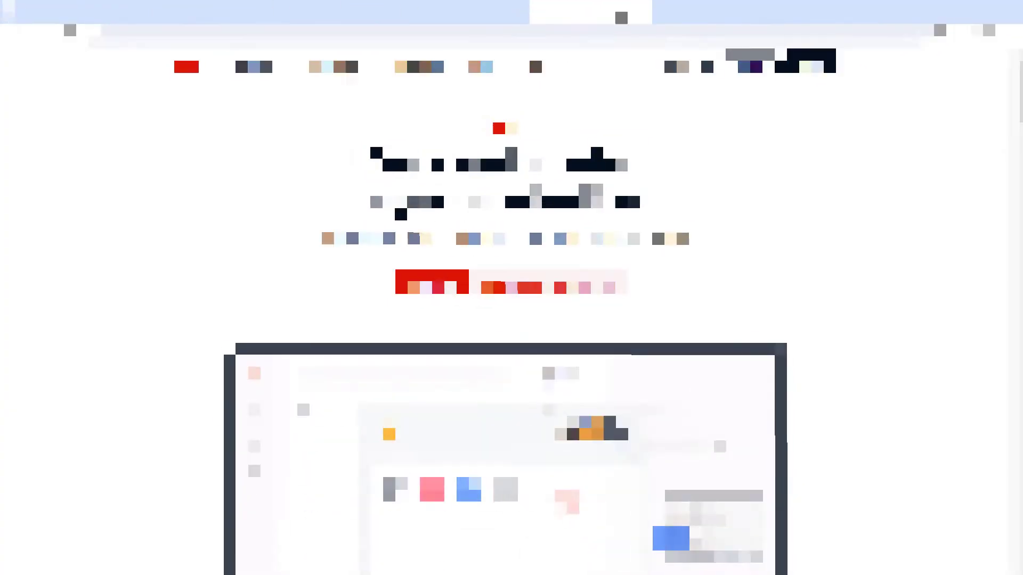
# Compare Filen's monthly Pro plan prices with the plans on MEGA's pricing page
pyautogui.click(683, 11)
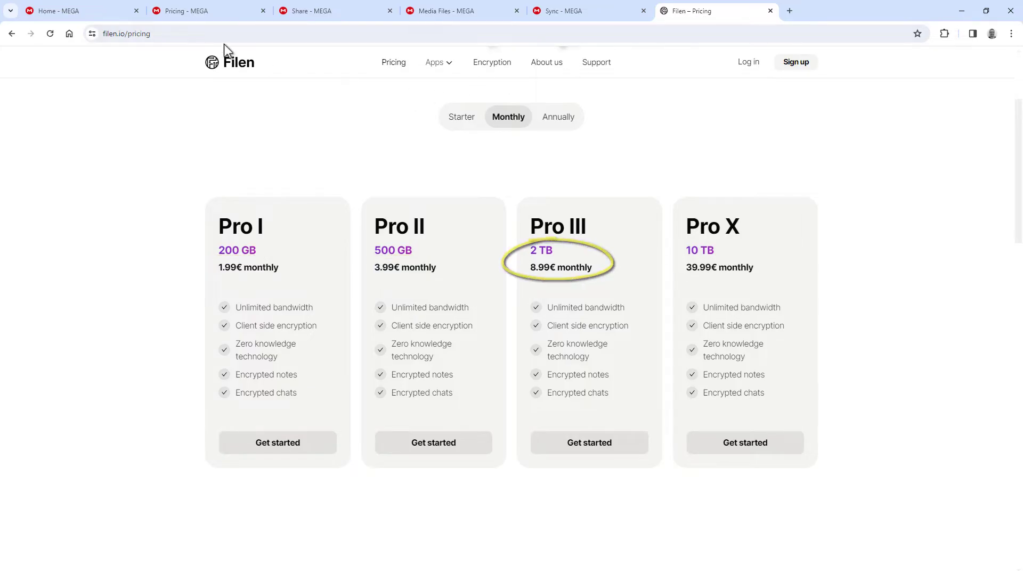
pyautogui.click(225, 11)
pyautogui.scroll(8, 249, 134)
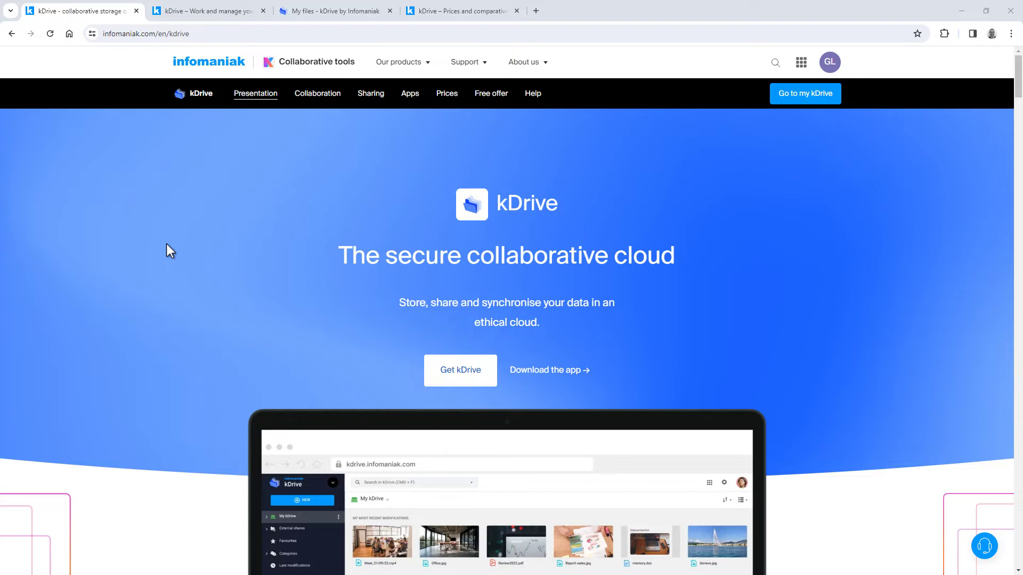
# Read the kDrive presentation page, including the free offer, and open the page about its mobile and computer apps
pyautogui.scroll(-4, 166, 245)
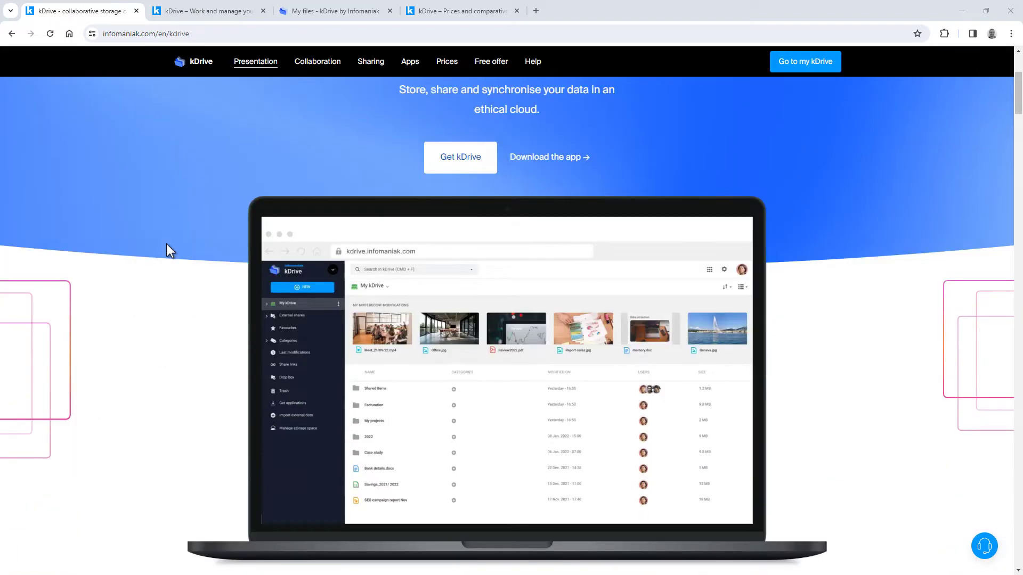
pyautogui.scroll(-3, 166, 244)
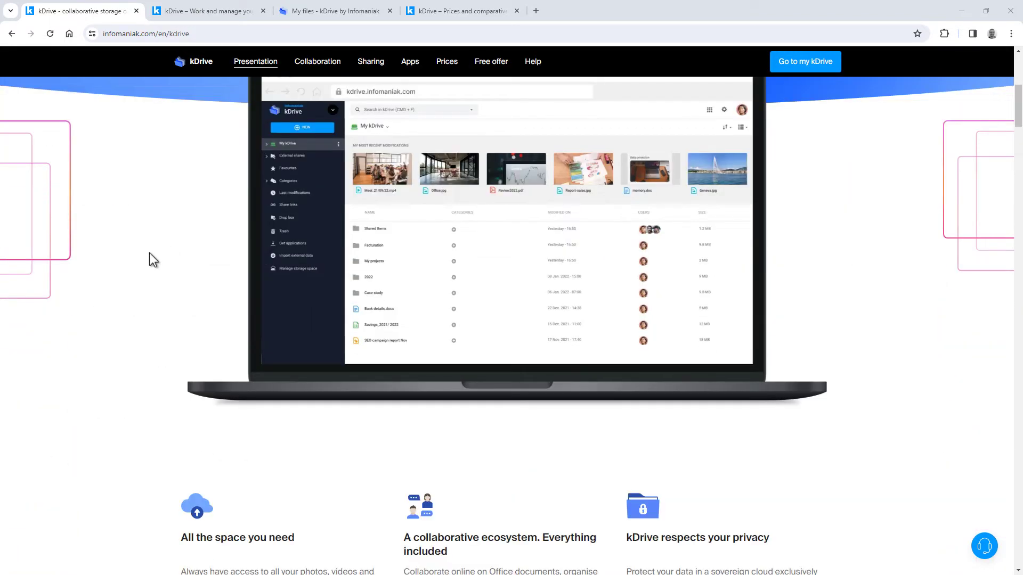
pyautogui.scroll(-7, 137, 266)
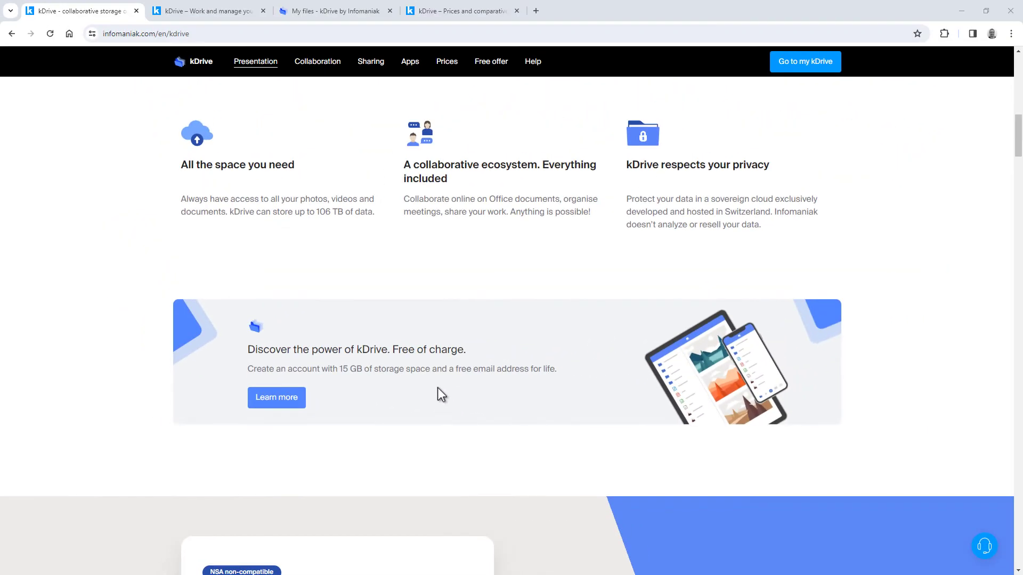
pyautogui.click(206, 15)
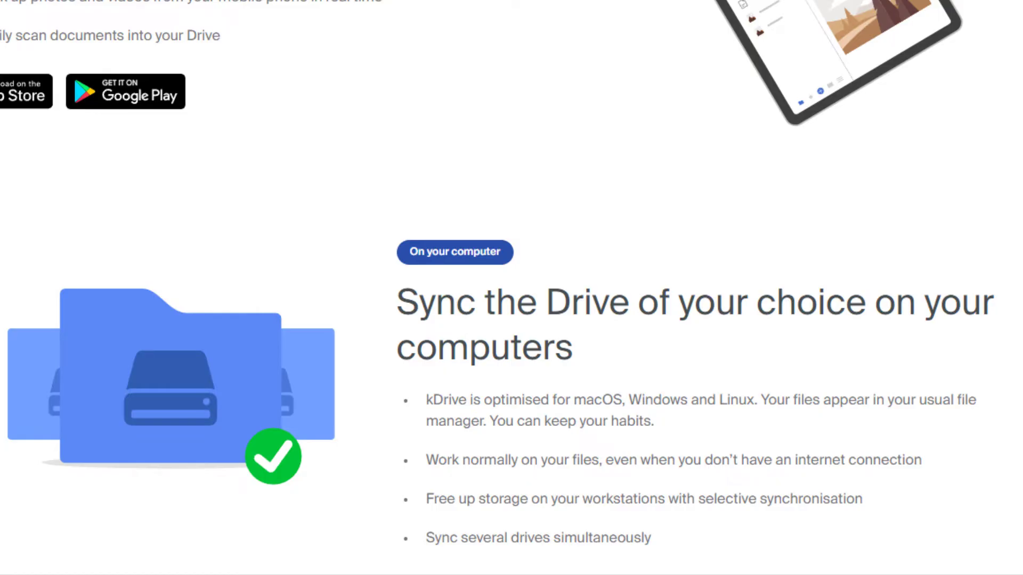
# Open Text document test.docx from the kDrive files in the online editor, and review the kDrive plan prices
pyautogui.click(298, 11)
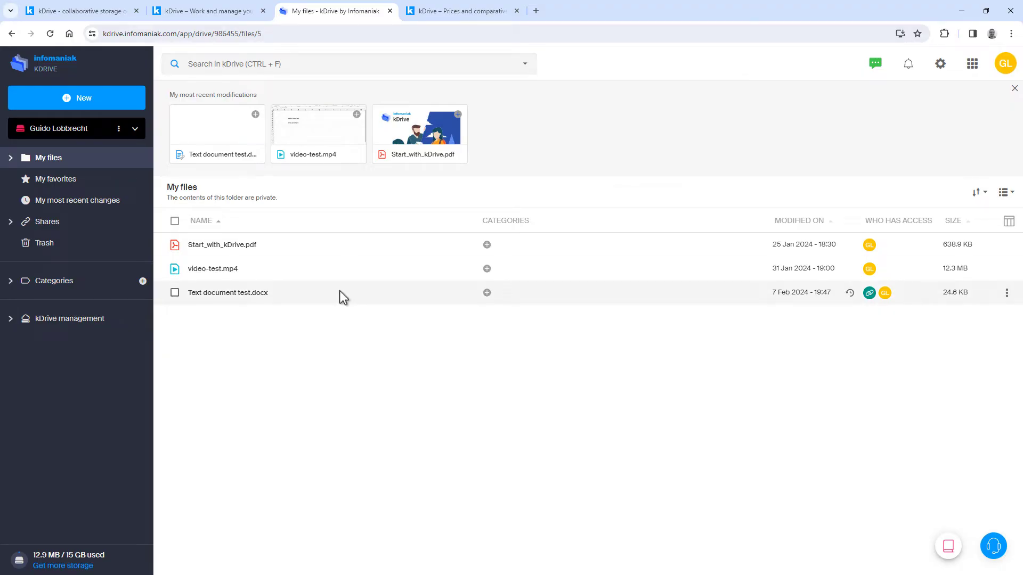
pyautogui.click(264, 295)
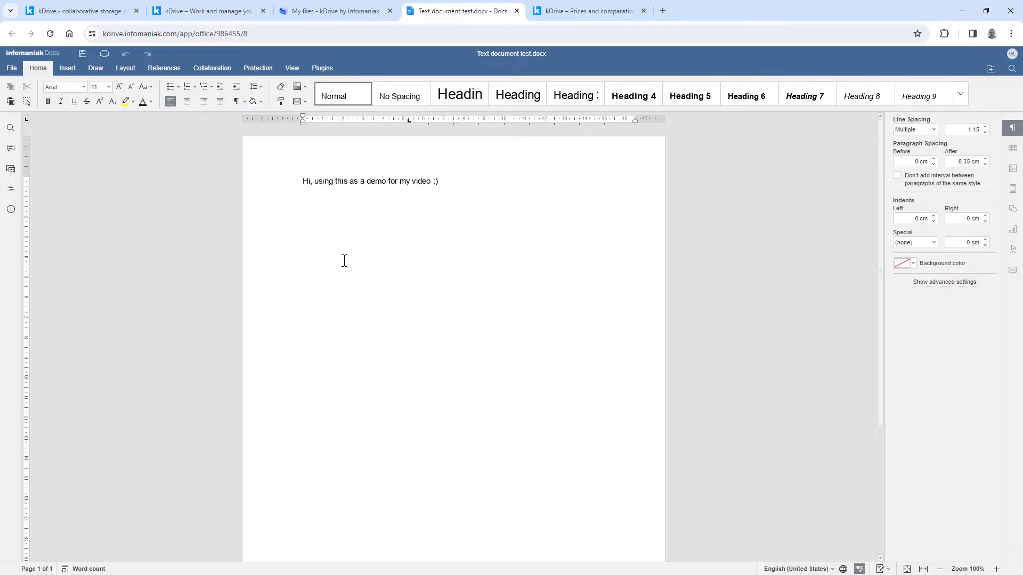
pyautogui.click(595, 15)
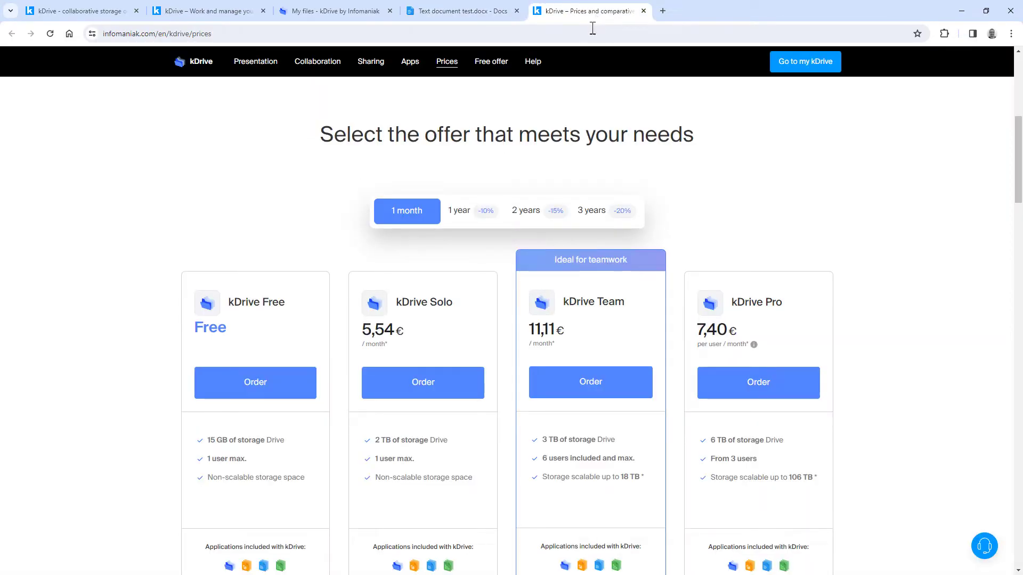
pyautogui.scroll(-1, 341, 136)
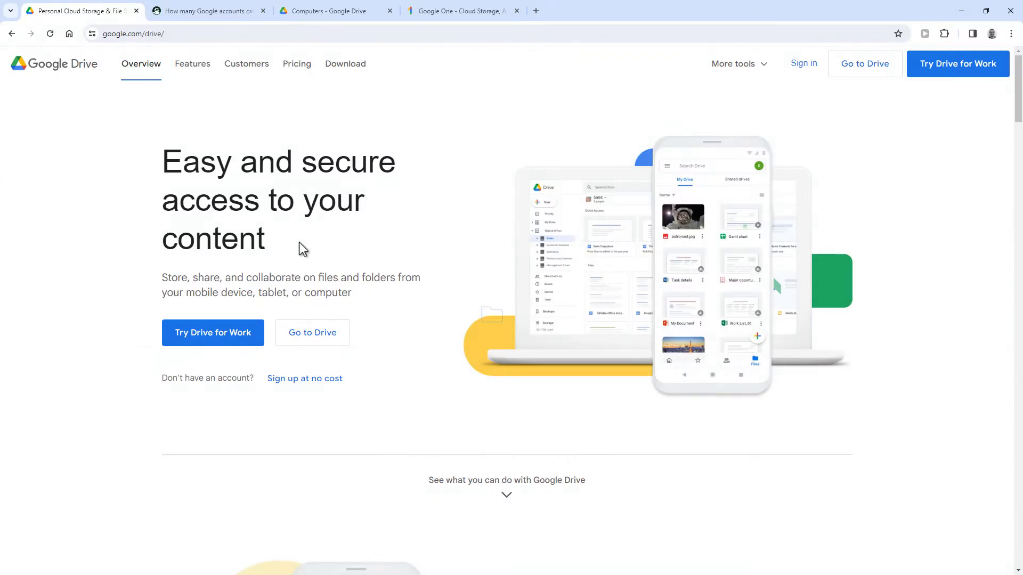
# Review the Google Drive features and pricing comparison, and the article on how many Google accounts you can have
pyautogui.scroll(-3, 299, 244)
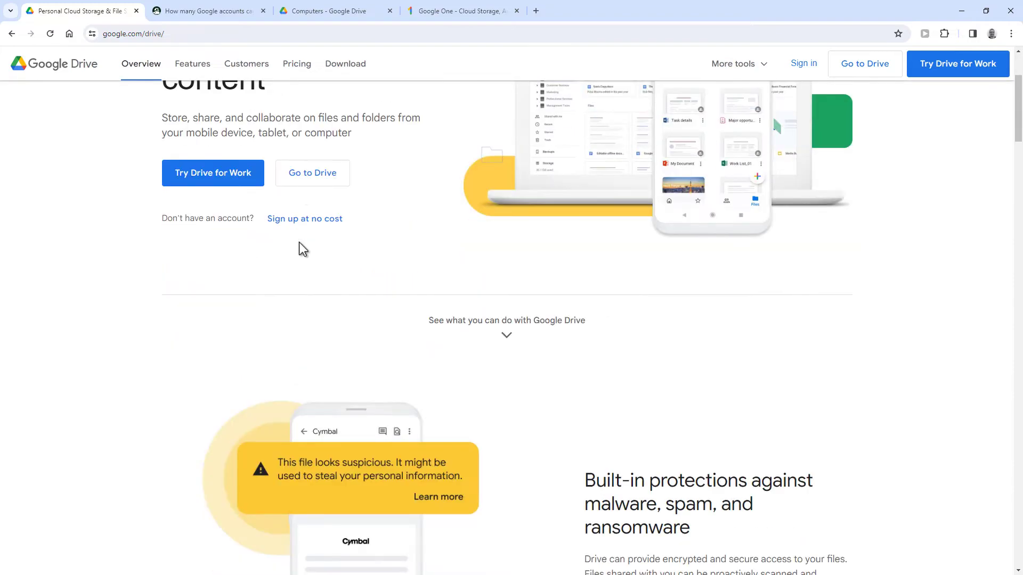
pyautogui.scroll(-3, 299, 244)
pyautogui.scroll(-15, 299, 243)
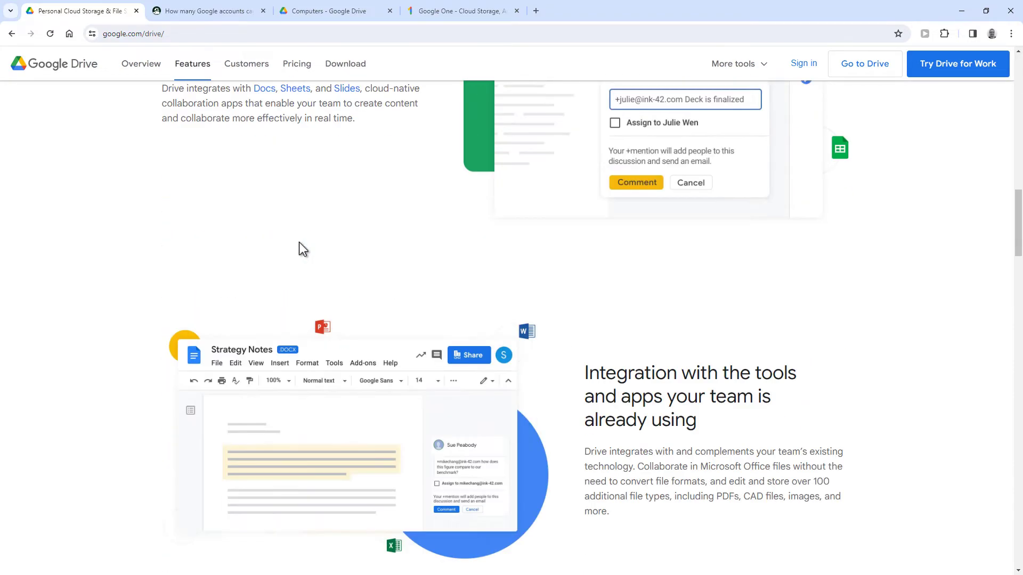
pyautogui.scroll(-20, 299, 244)
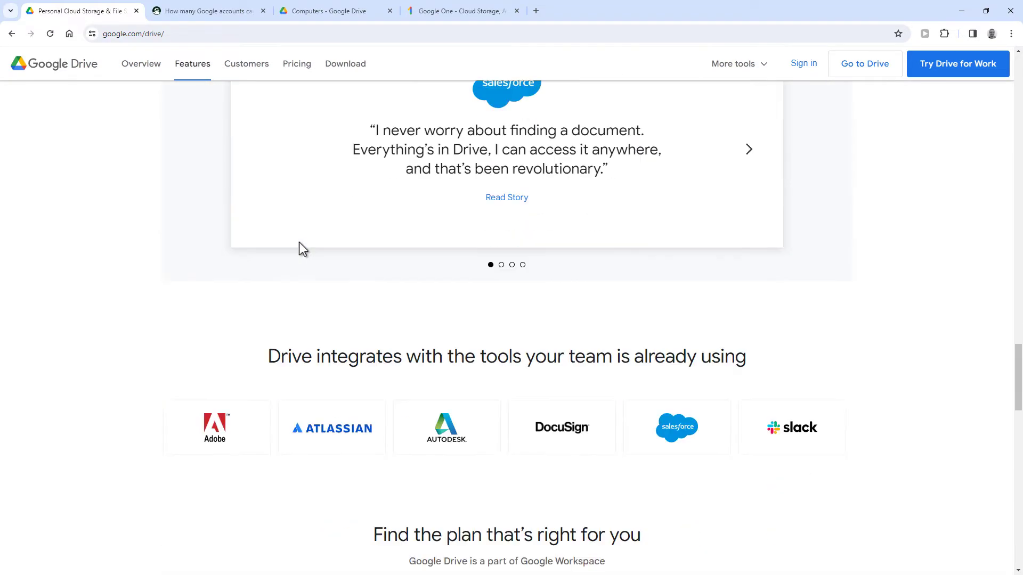
pyautogui.scroll(-6, 298, 241)
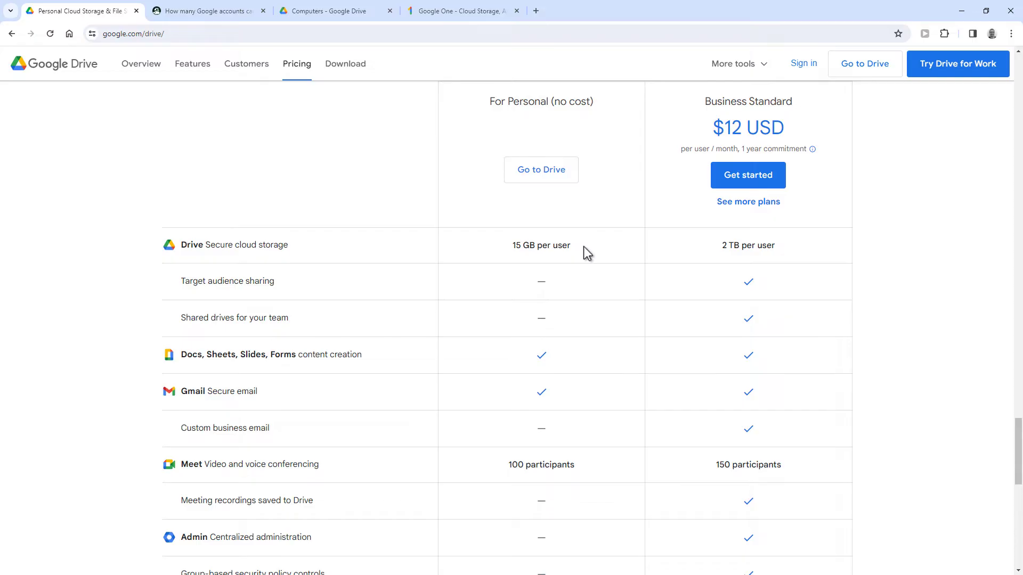
pyautogui.click(215, 17)
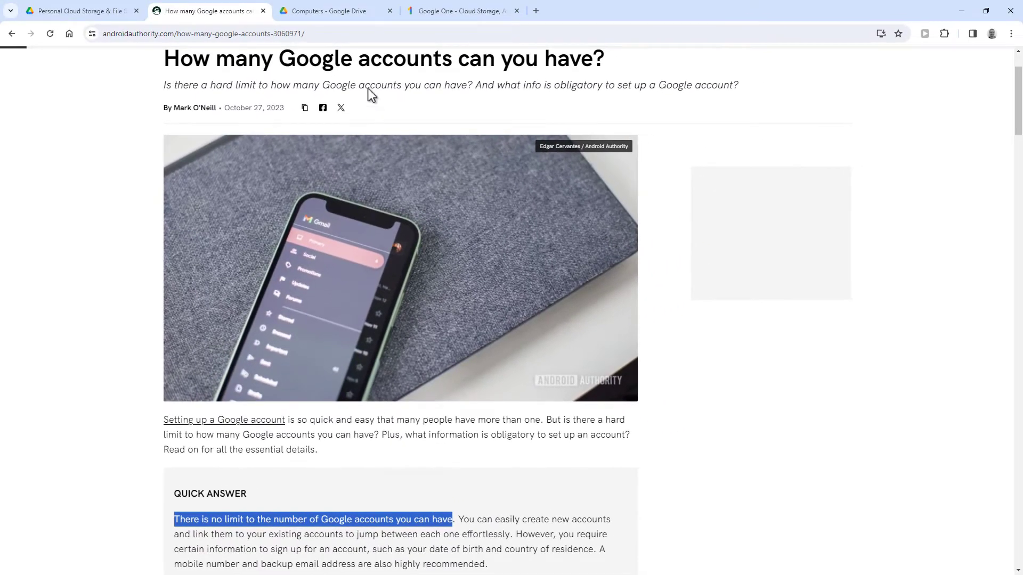
# Open Google Drive with the second signed-in Google account, and show the Google One storage page
pyautogui.click(359, 12)
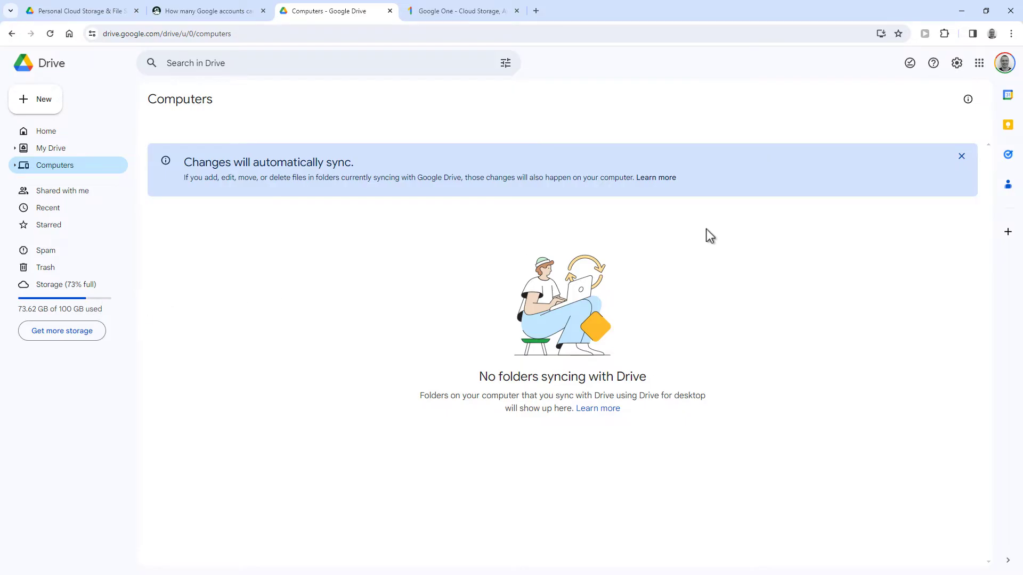
pyautogui.click(1005, 63)
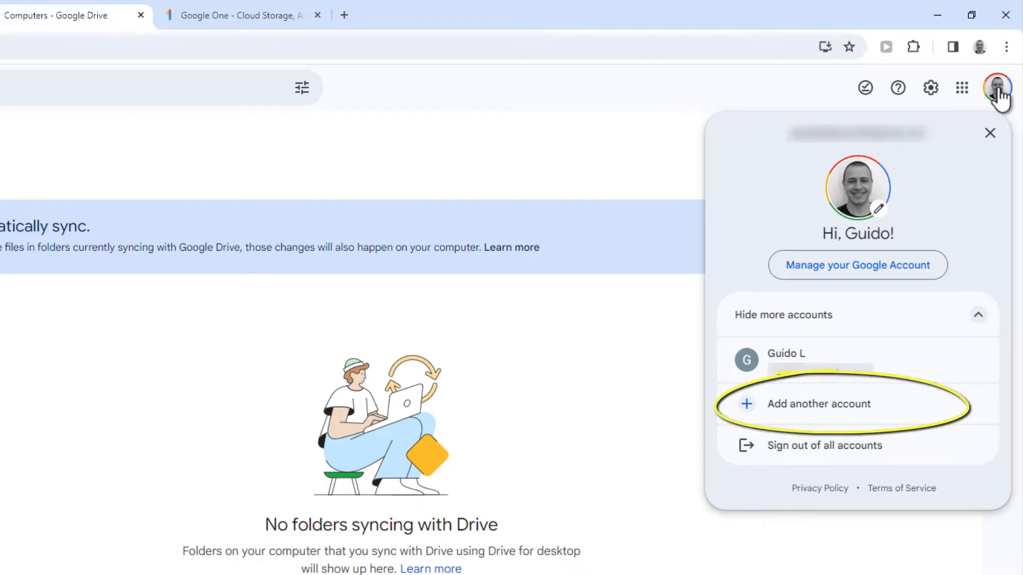
pyautogui.click(884, 354)
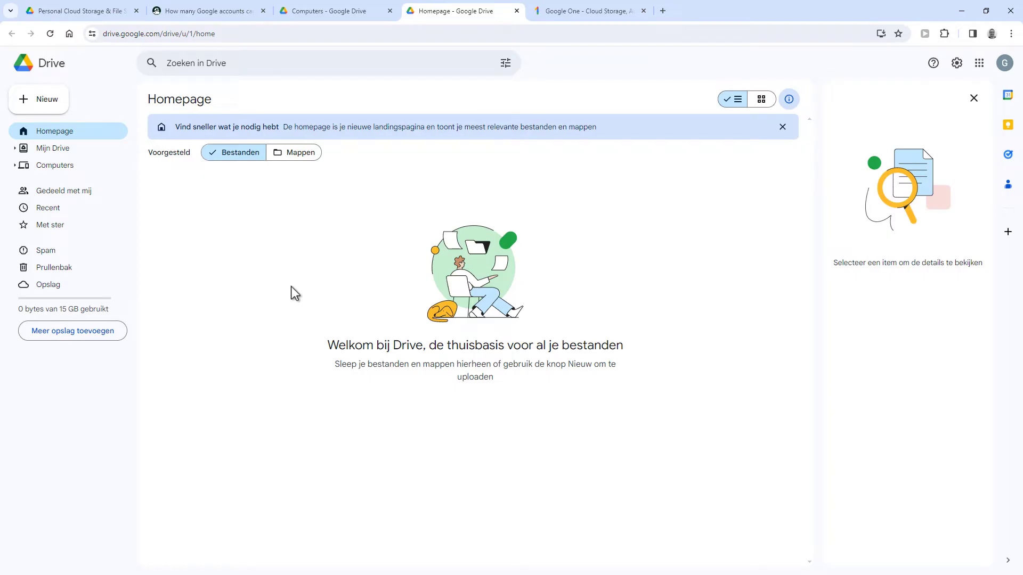
pyautogui.click(611, 19)
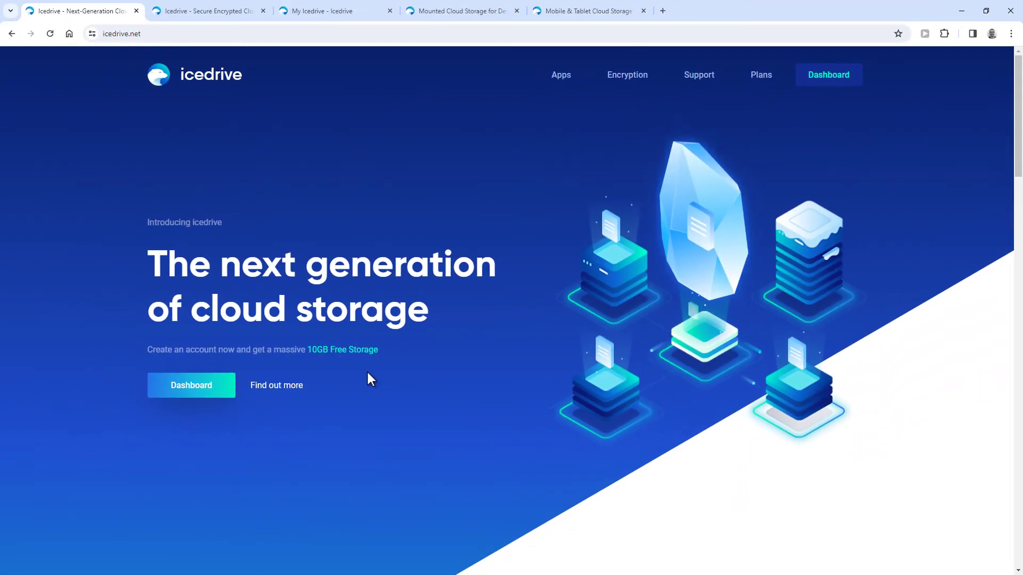
# Read about Twofish, client-side and zero-knowledge encryption on Icedrive's encrypted cloud storage page
pyautogui.click(201, 12)
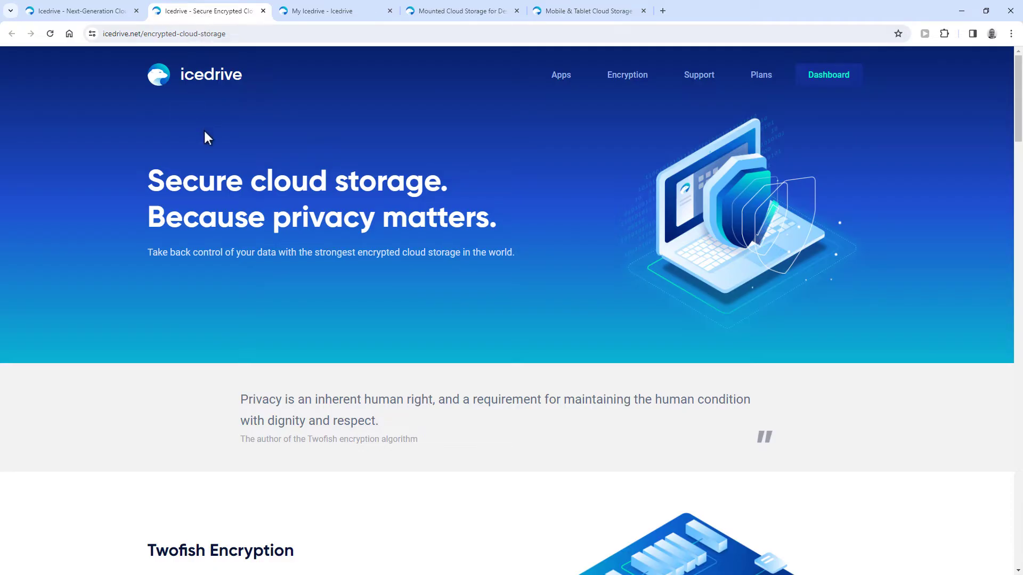
pyautogui.scroll(-10, 250, 274)
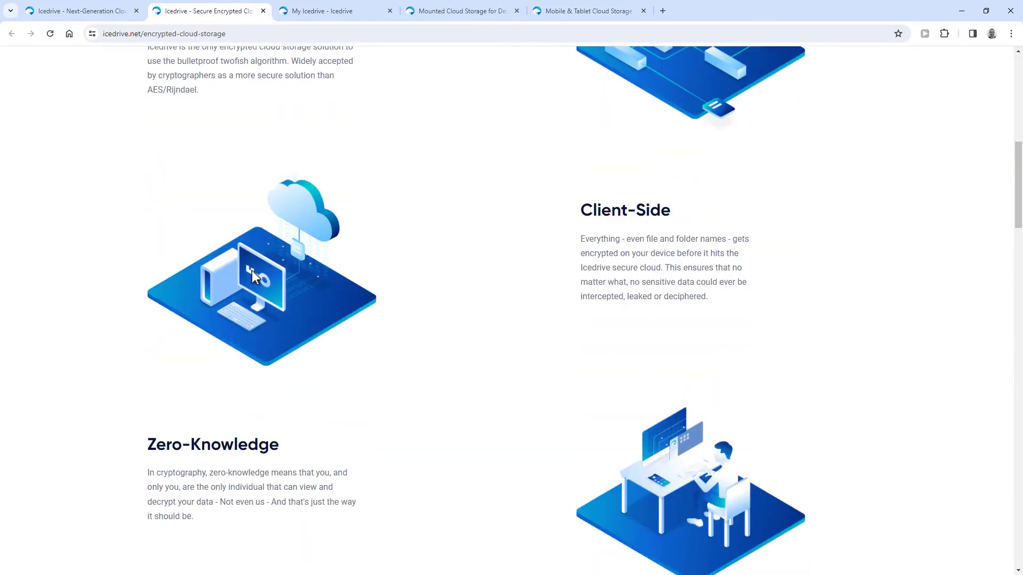
pyautogui.click(373, 9)
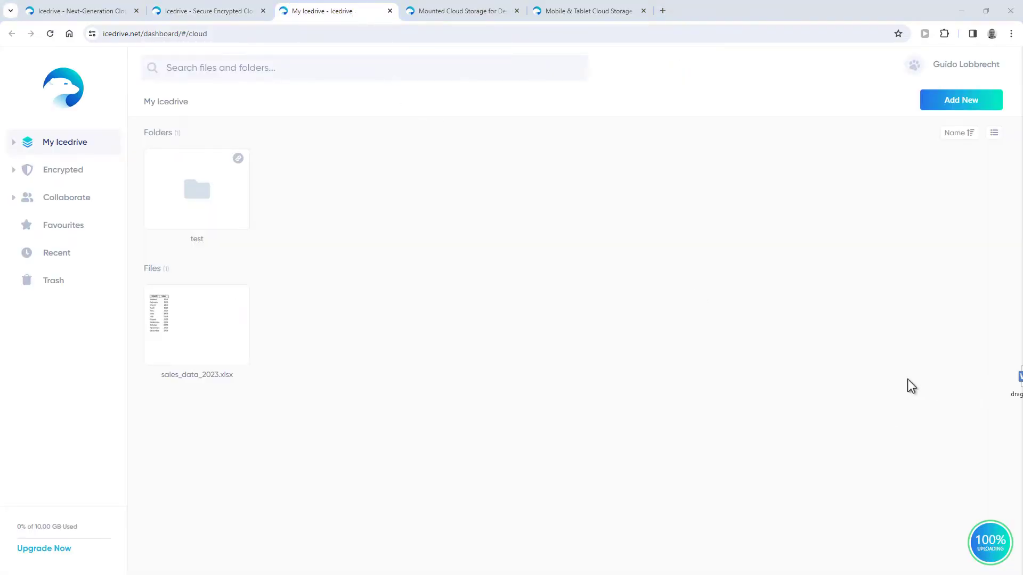
pyautogui.moveTo(907, 383); pyautogui.dragTo(531, 305)
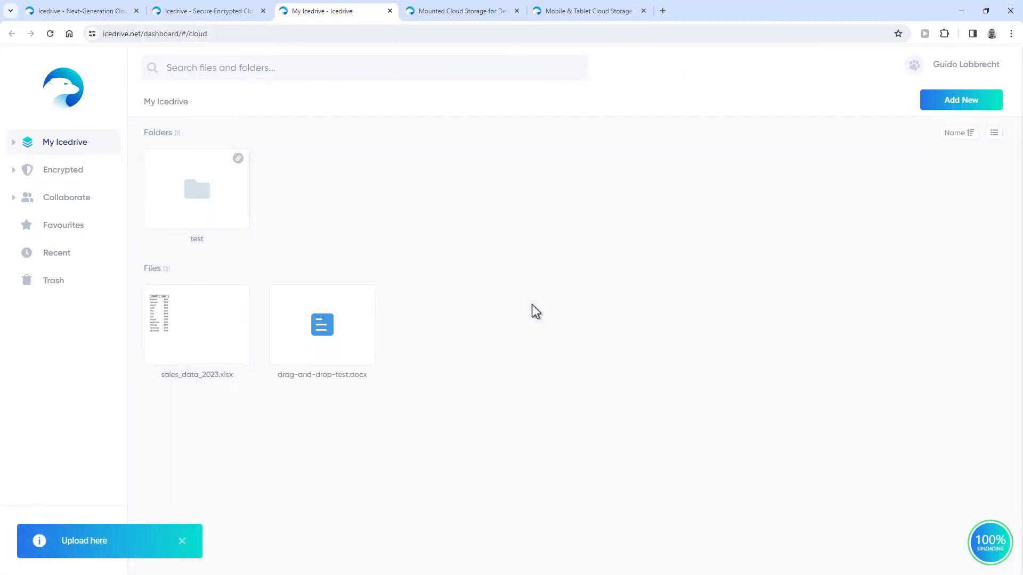
pyautogui.click(458, 16)
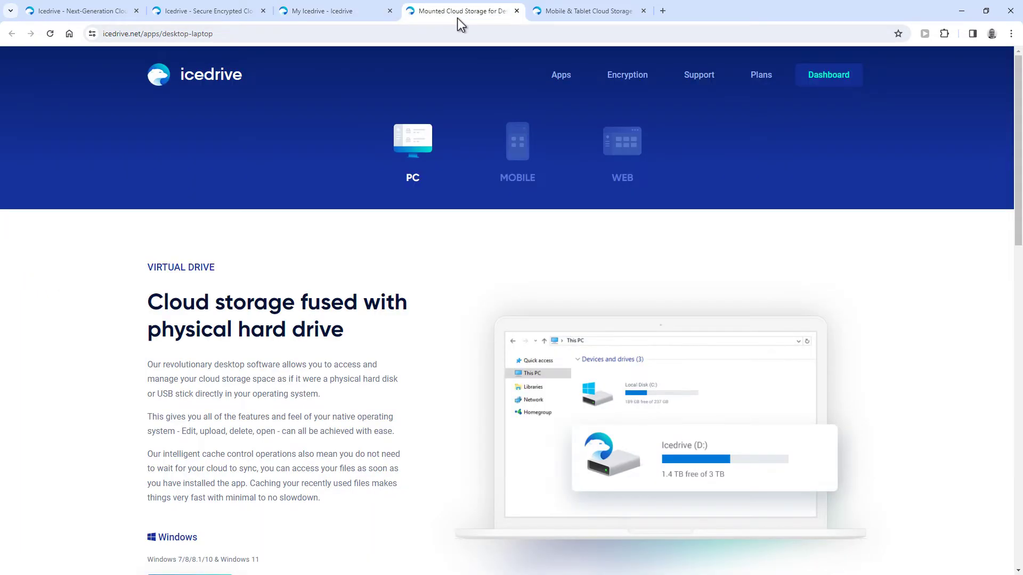
pyautogui.click(552, 10)
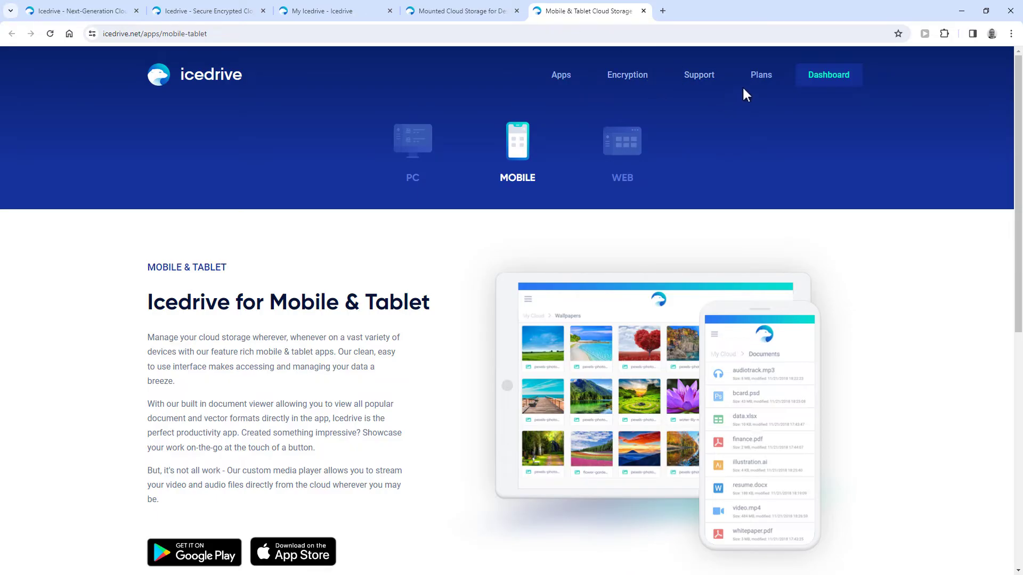
pyautogui.click(759, 77)
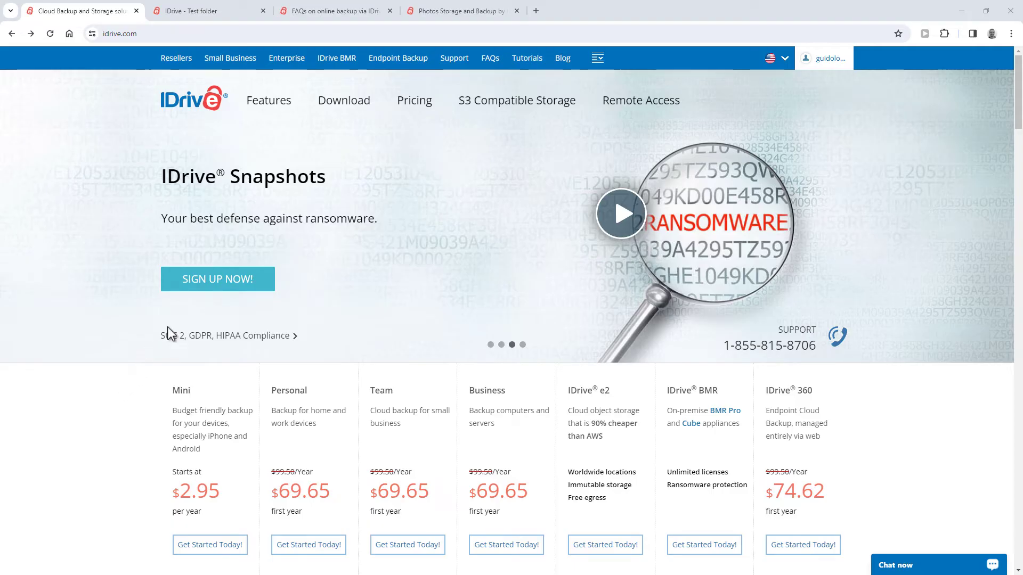
# Open IDrive's Free 10 GB sign-up form, and upload drag-and-drop-test.docx into the Cloud Drive's Test folder
pyautogui.click(195, 290)
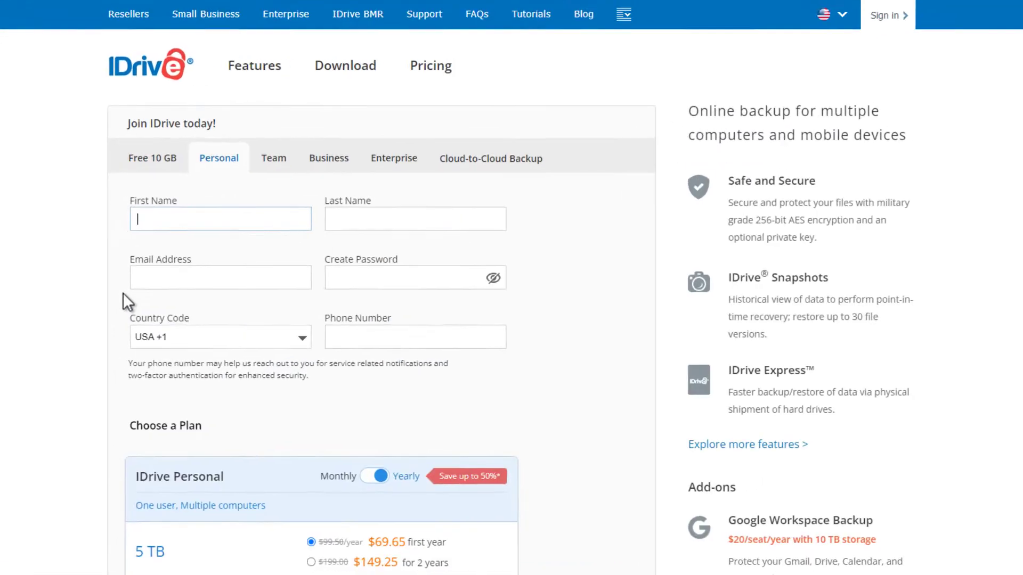
pyautogui.click(77, 152)
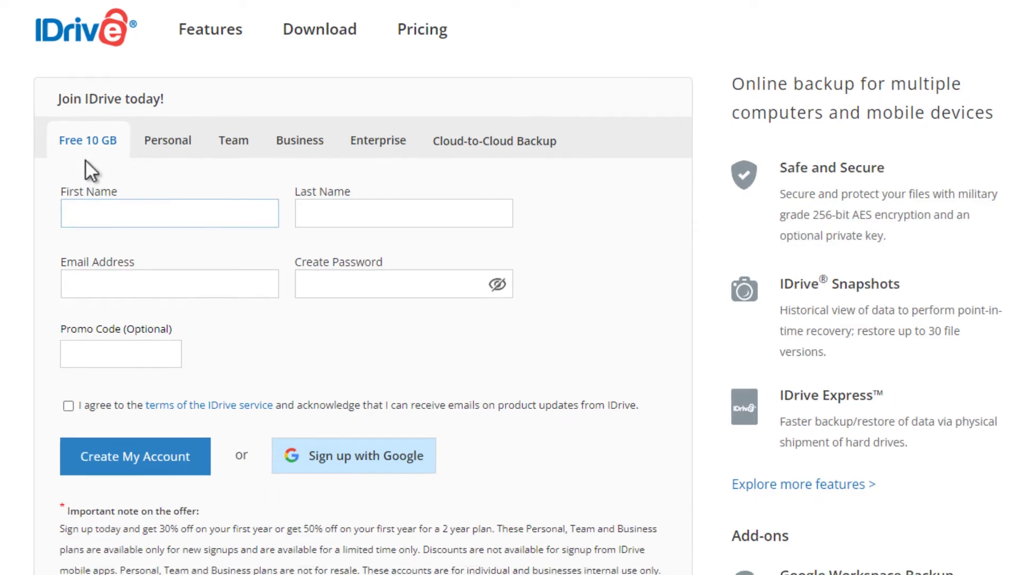
pyautogui.click(213, 12)
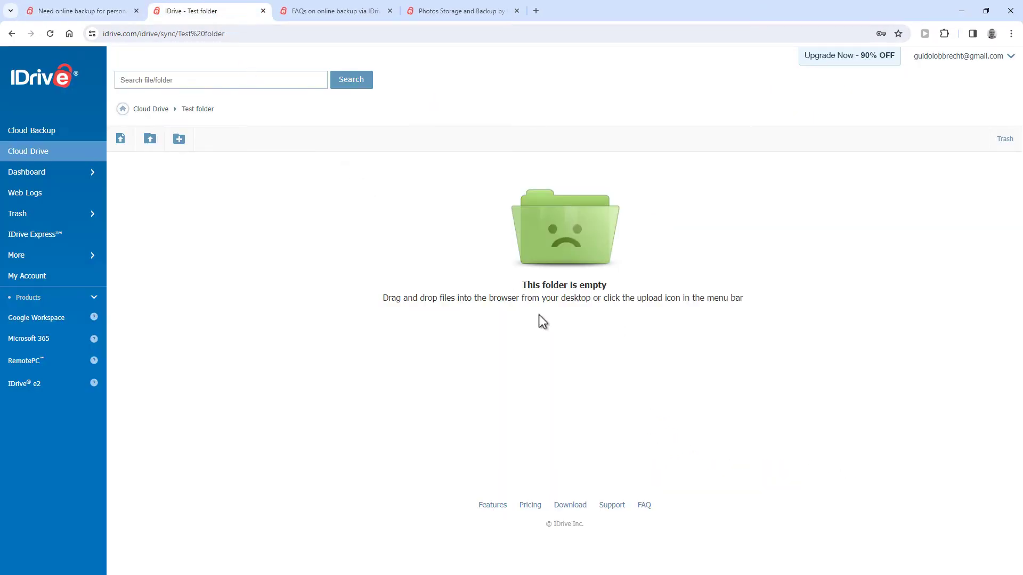
pyautogui.moveTo(1022, 383); pyautogui.dragTo(493, 271)
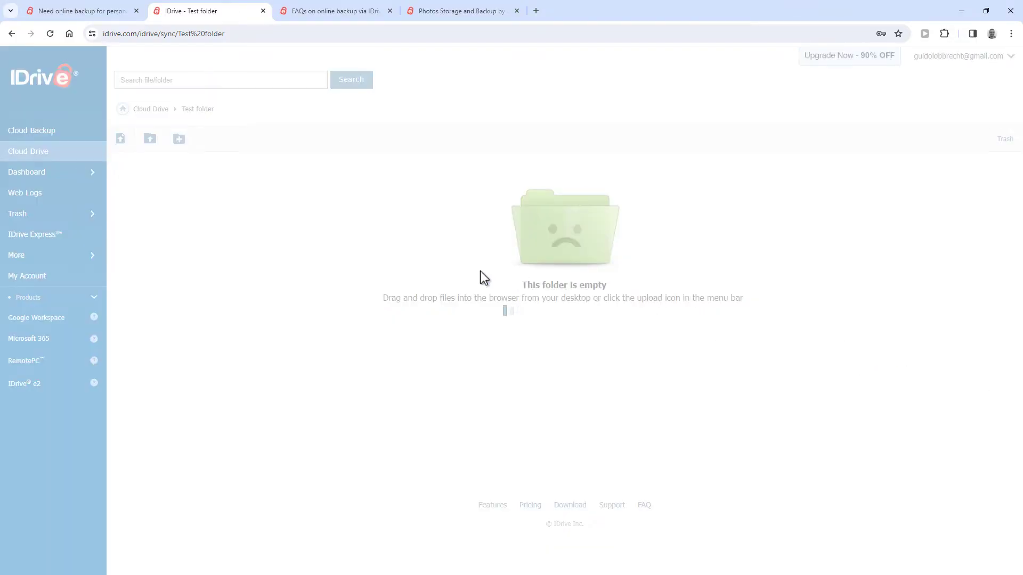
# Read the IDrive FAQ on syncing files, and review the IDrive Photos page and its Mini plan sign-up
pyautogui.click(344, 10)
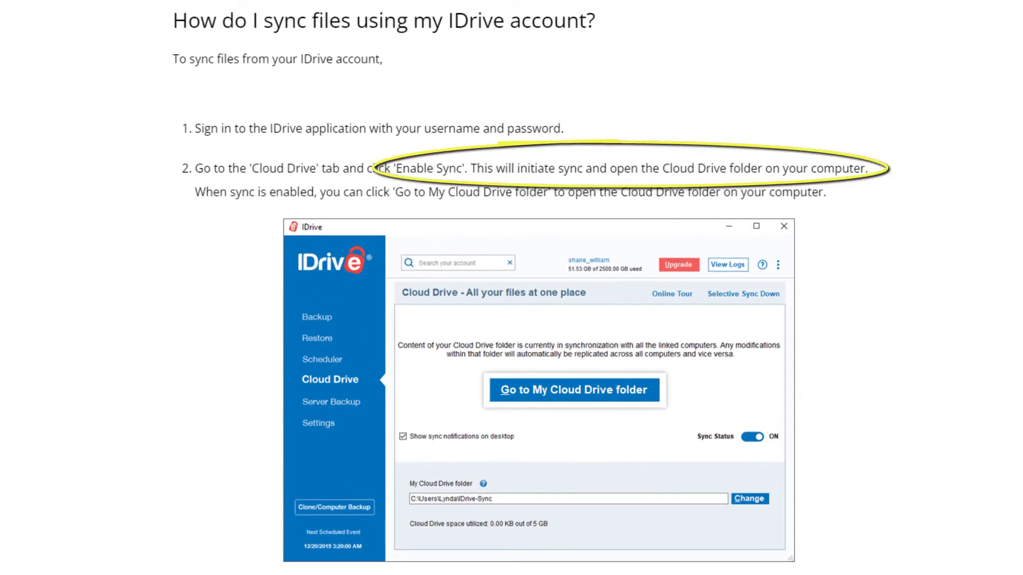
pyautogui.click(439, 13)
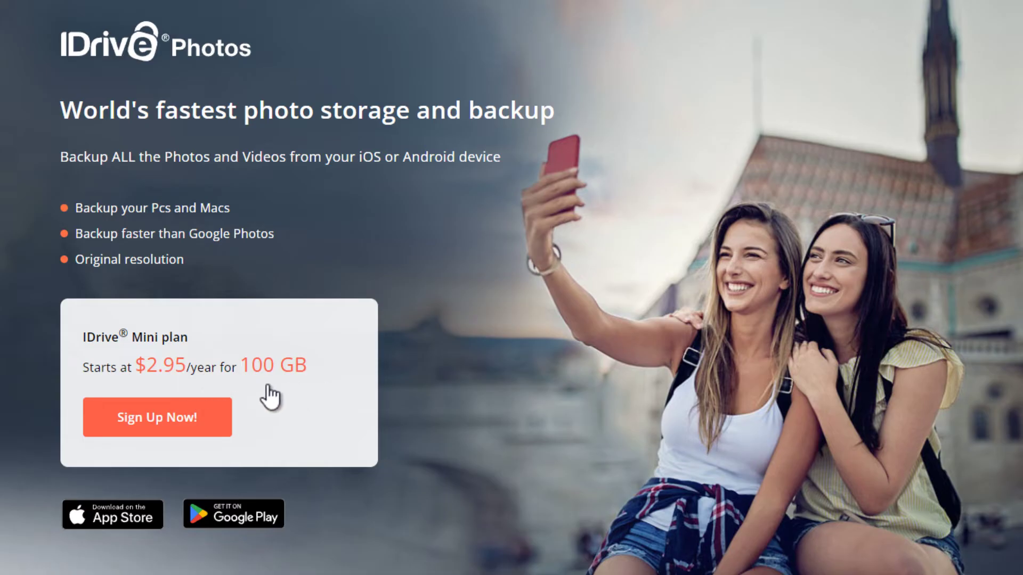
pyautogui.click(193, 409)
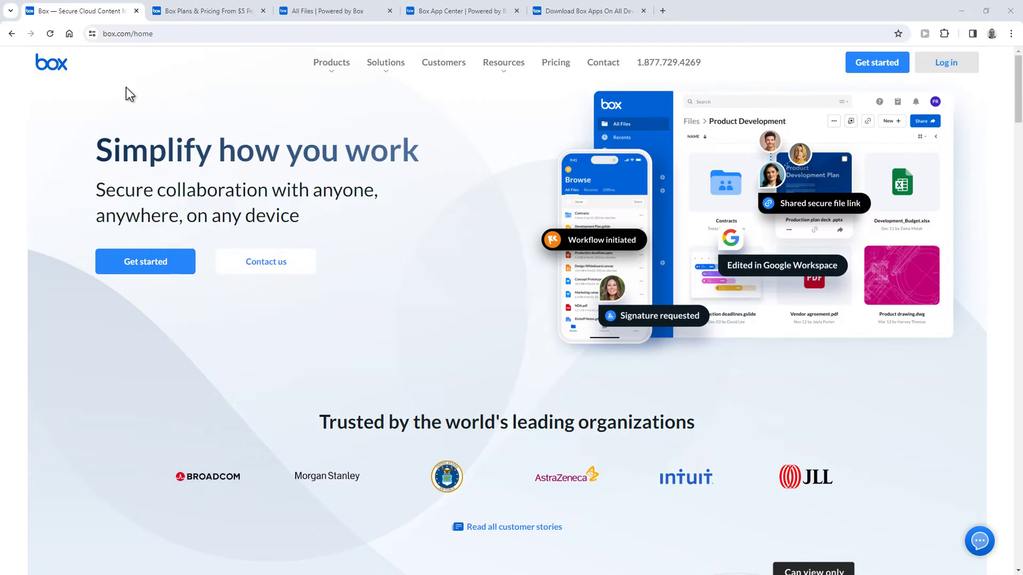
# Review Box's plans for individuals and teams, and upload drag-and-drop-test.docx to All Files in Box
pyautogui.click(203, 12)
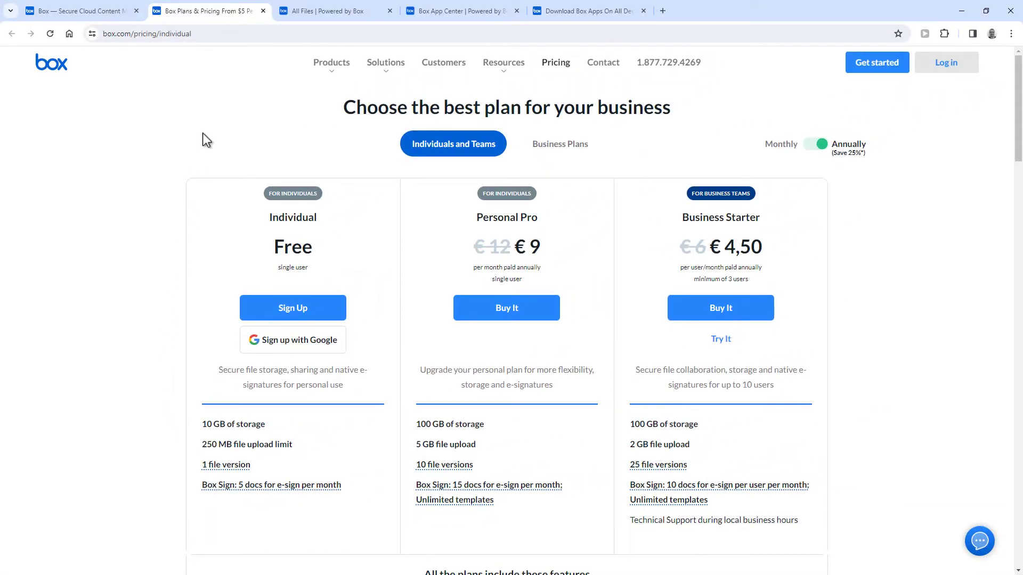
pyautogui.click(333, 13)
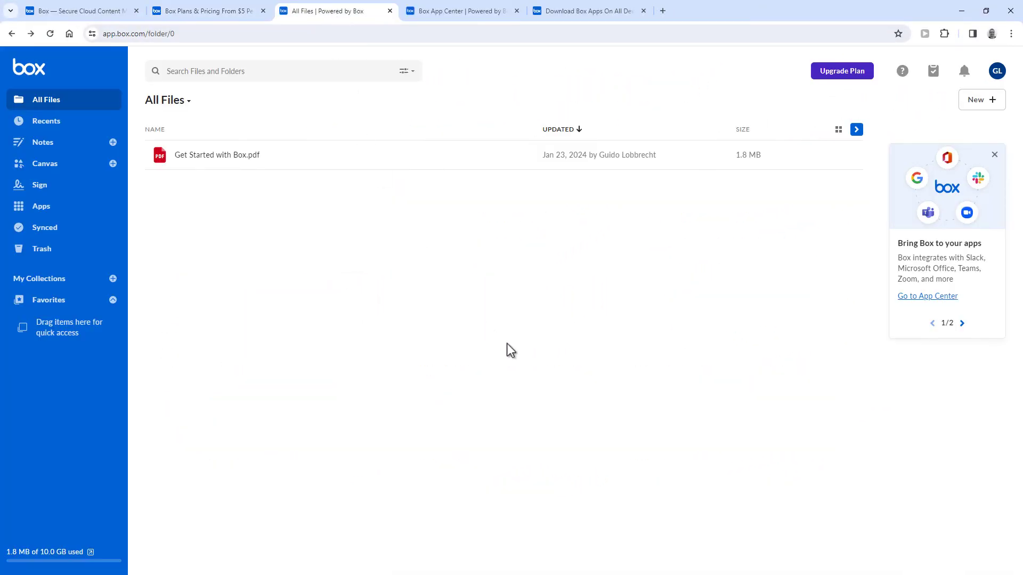
pyautogui.moveTo(1022, 430); pyautogui.dragTo(440, 232)
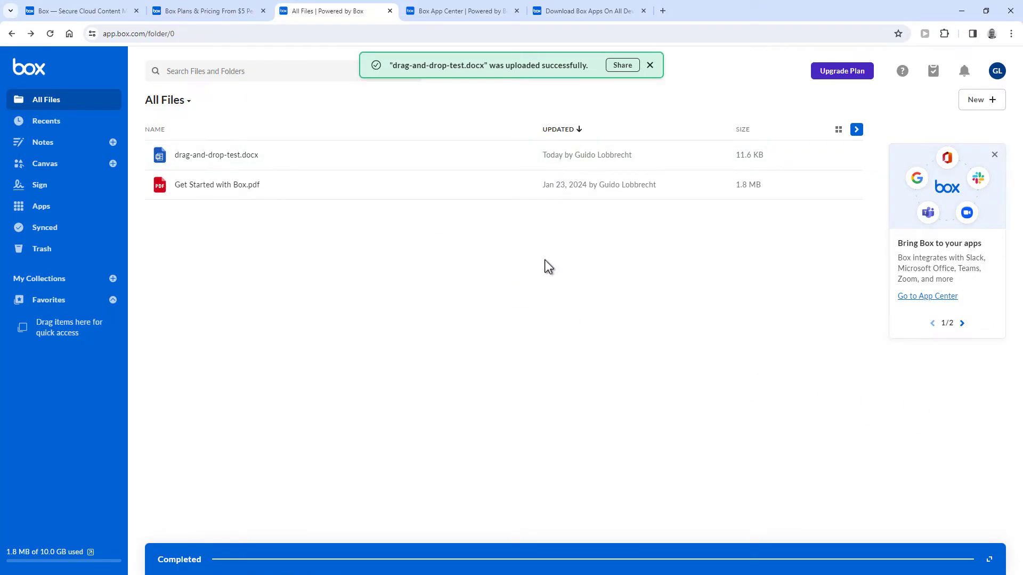
# Open drag-and-drop-test.docx from Box in Word Online, and review the Box App Center and the app download page
pyautogui.click(741, 155)
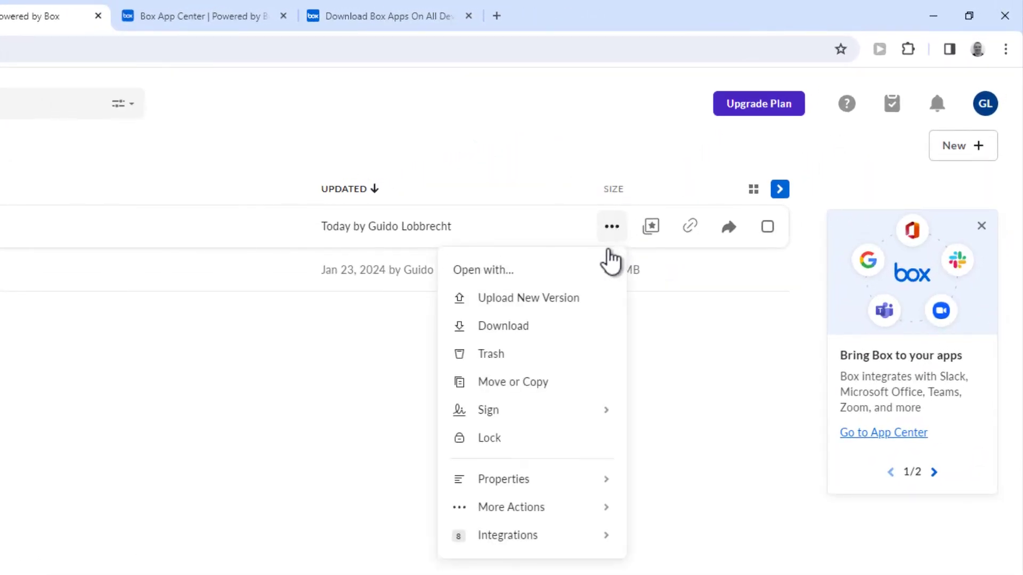
pyautogui.moveTo(603, 275)
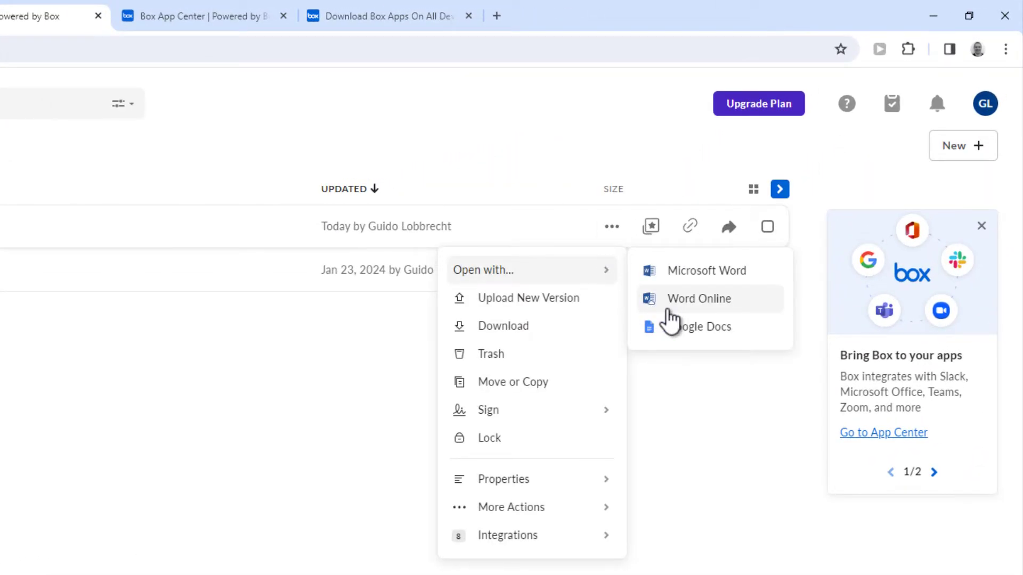
pyautogui.click(667, 309)
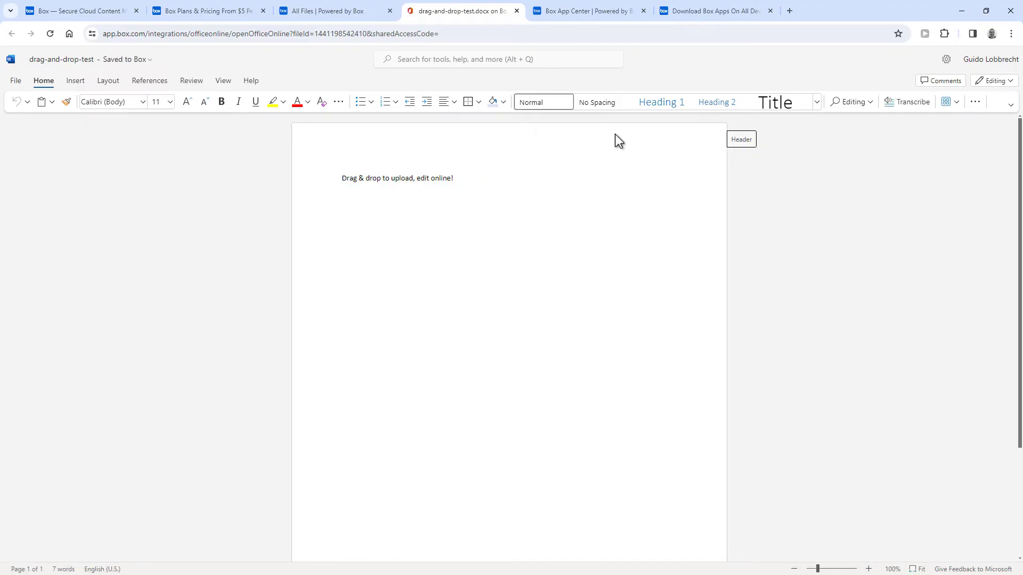
pyautogui.click(622, 17)
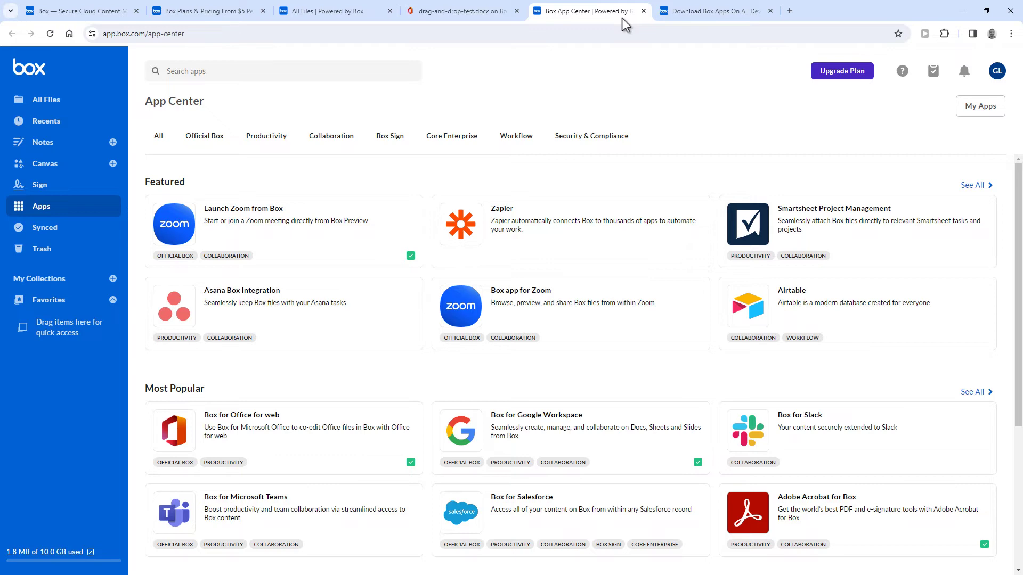
pyautogui.click(730, 17)
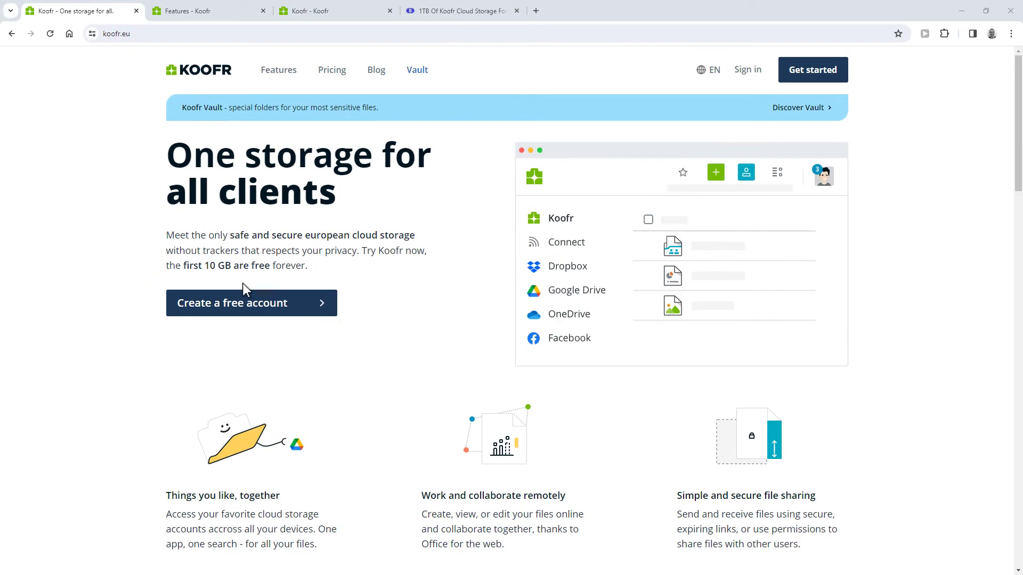
# Review Koofr's backup, sync and sharing features, and upload drag-and-drop-test.docx to the main Koofr storage
pyautogui.click(228, 9)
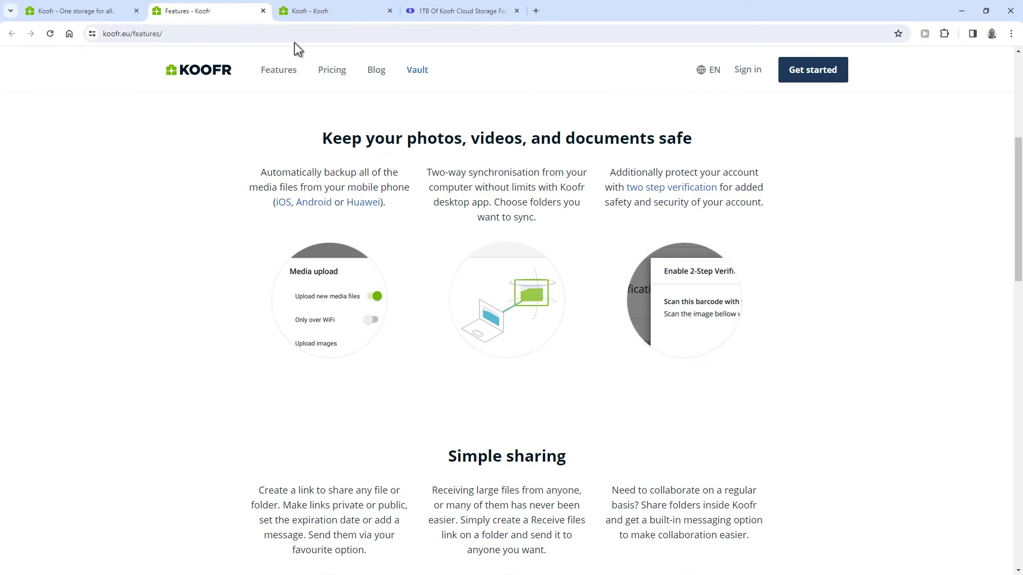
pyautogui.click(341, 11)
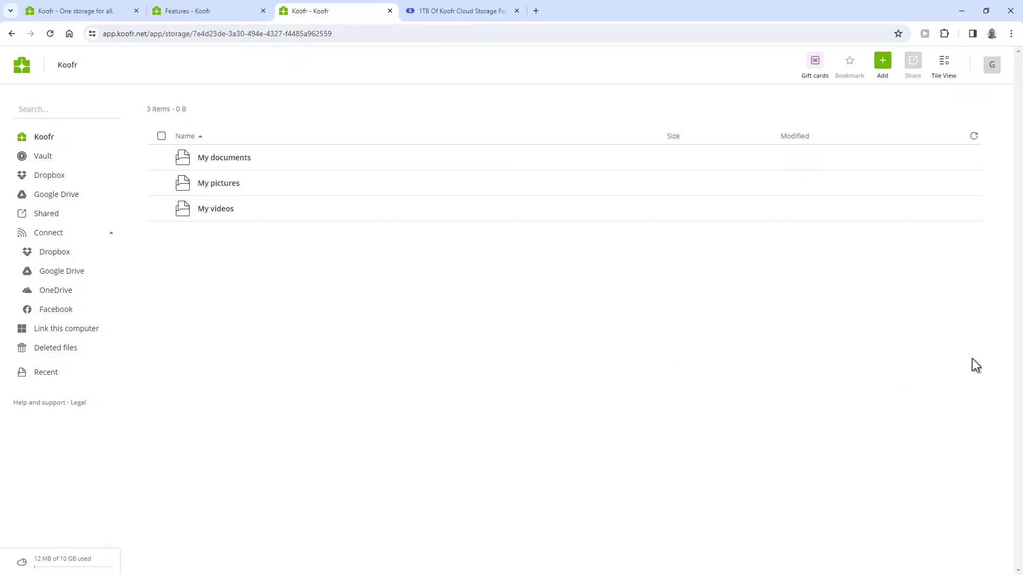
pyautogui.moveTo(996, 401); pyautogui.dragTo(702, 335)
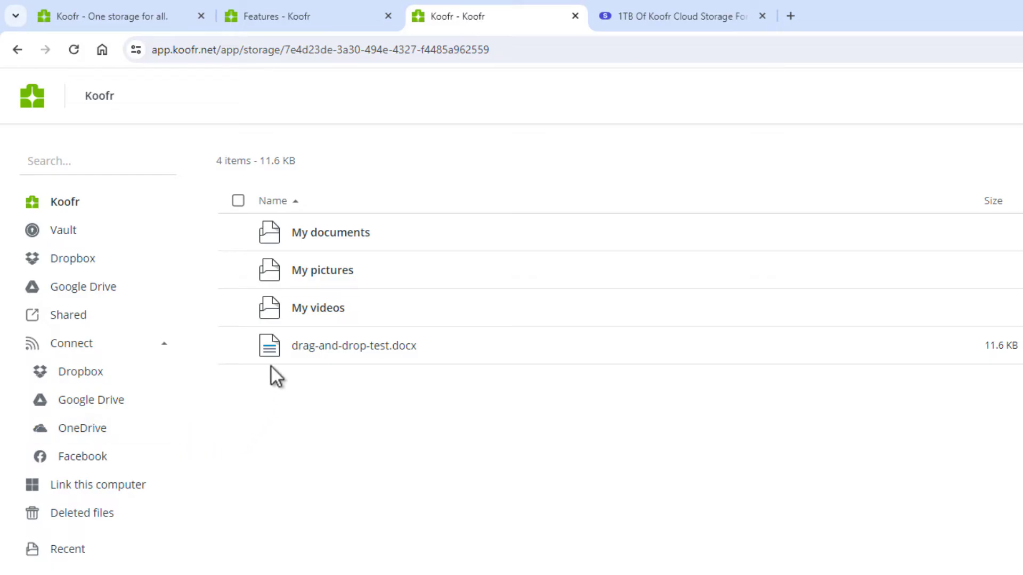
# Open the connected Dropbox storage in Koofr, and read Koofr's Microsoft Office integration page
pyautogui.click(131, 266)
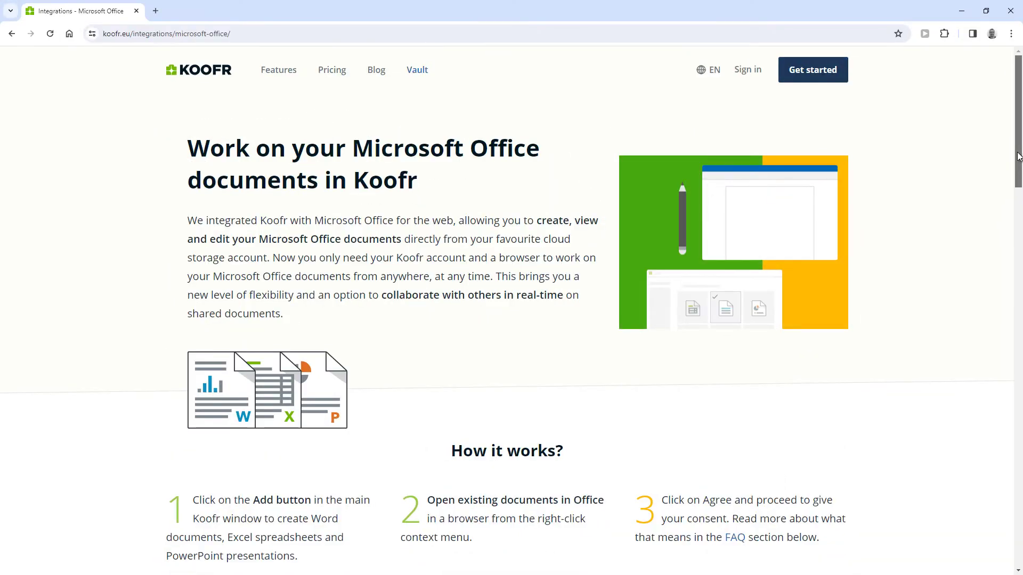
pyautogui.moveTo(1017, 156); pyautogui.dragTo(1015, 205)
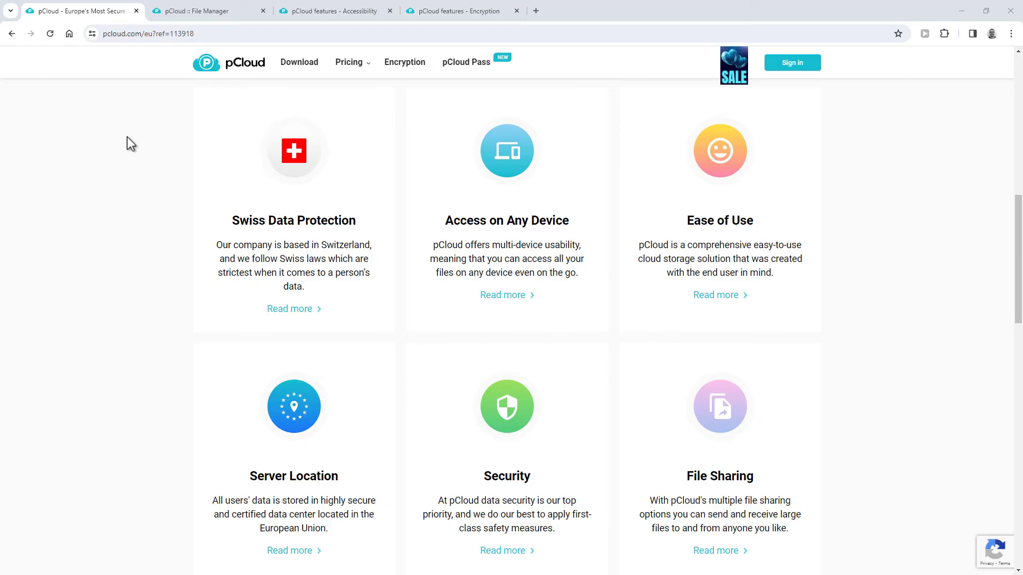
# Review the first three space-unlocking tasks in pCloud's file manager, and read pCloud's accessibility and encryption feature pages
pyautogui.click(234, 10)
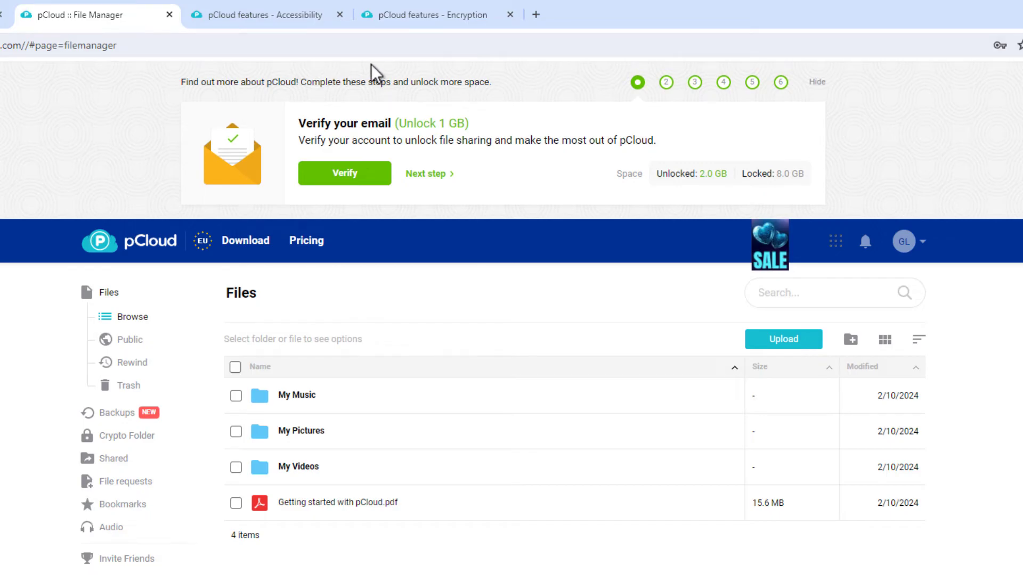
pyautogui.click(669, 87)
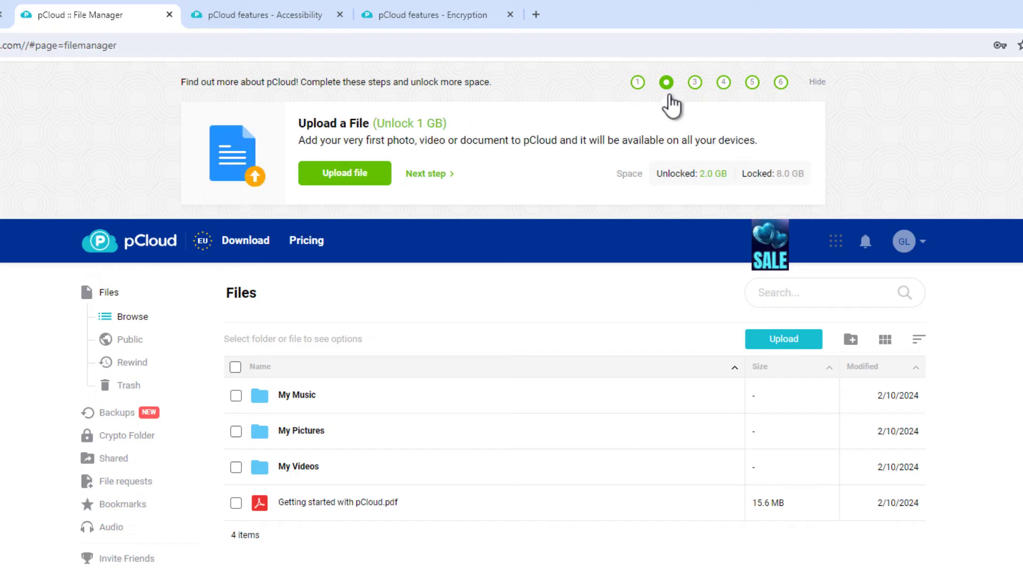
pyautogui.click(695, 84)
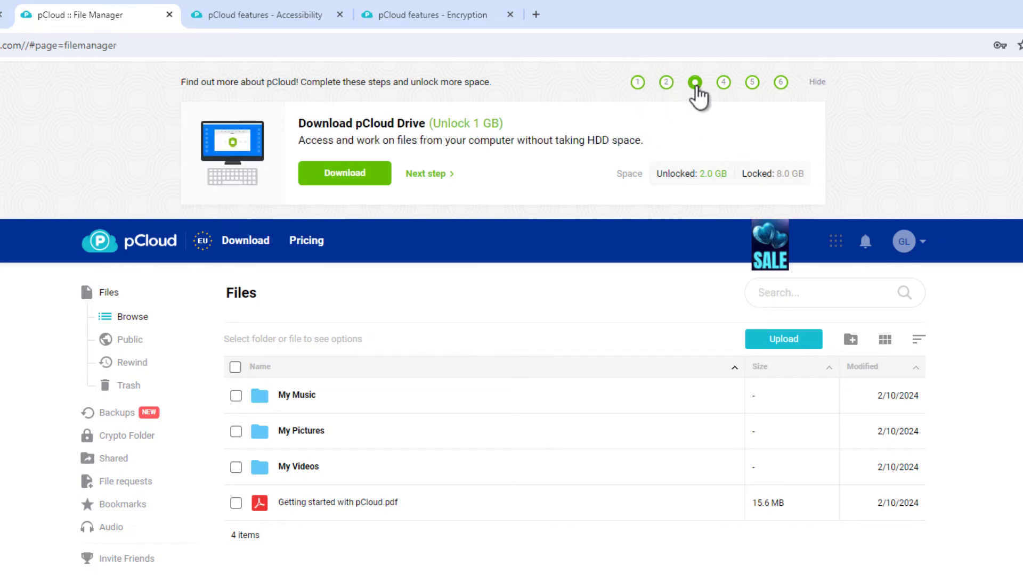
pyautogui.click(261, 17)
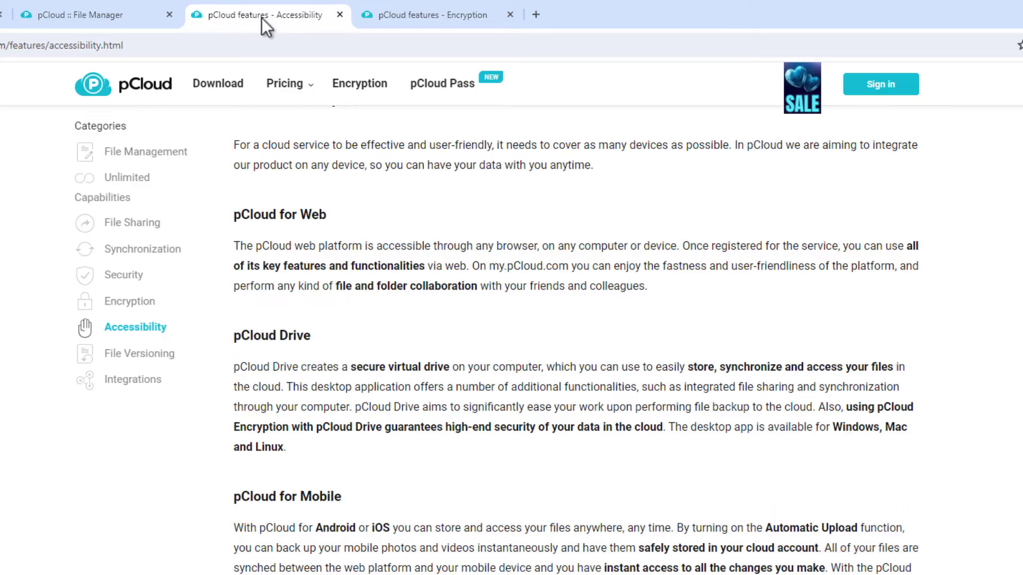
pyautogui.click(389, 21)
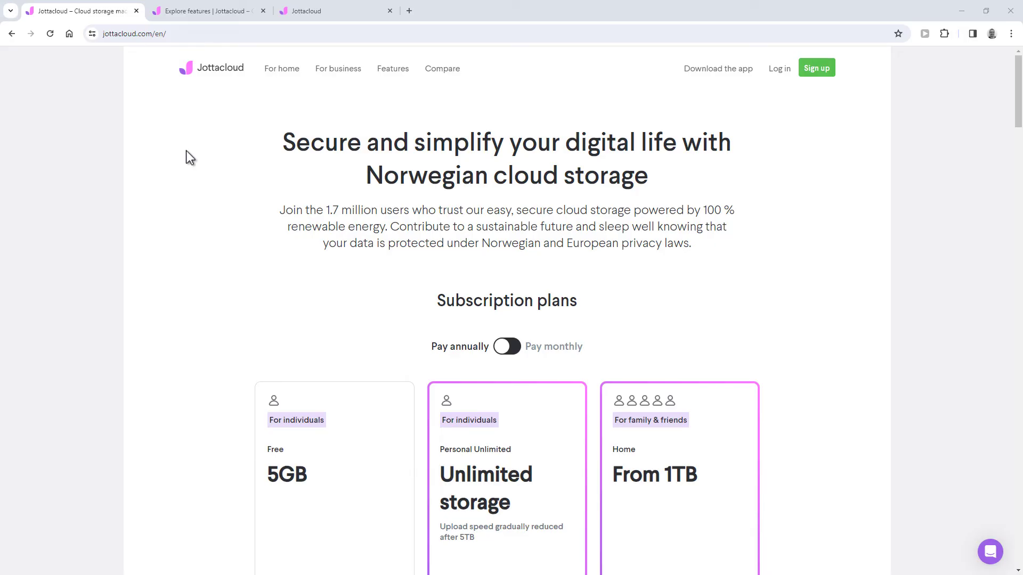
# Review Jottacloud's features page, and append "hi :)" to the text of Jottacloud-test.docx in the online editor
pyautogui.click(208, 15)
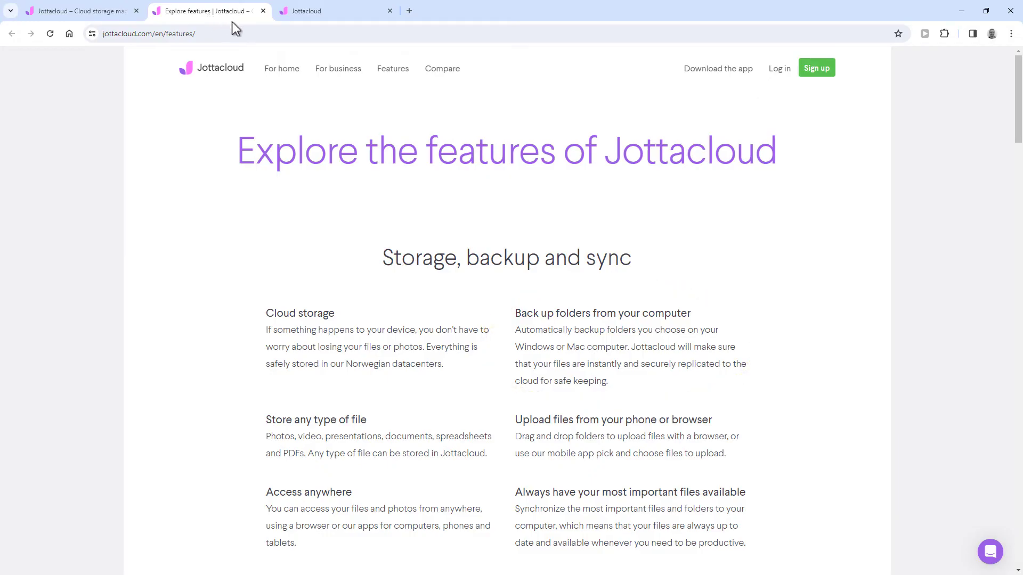
pyautogui.click(340, 16)
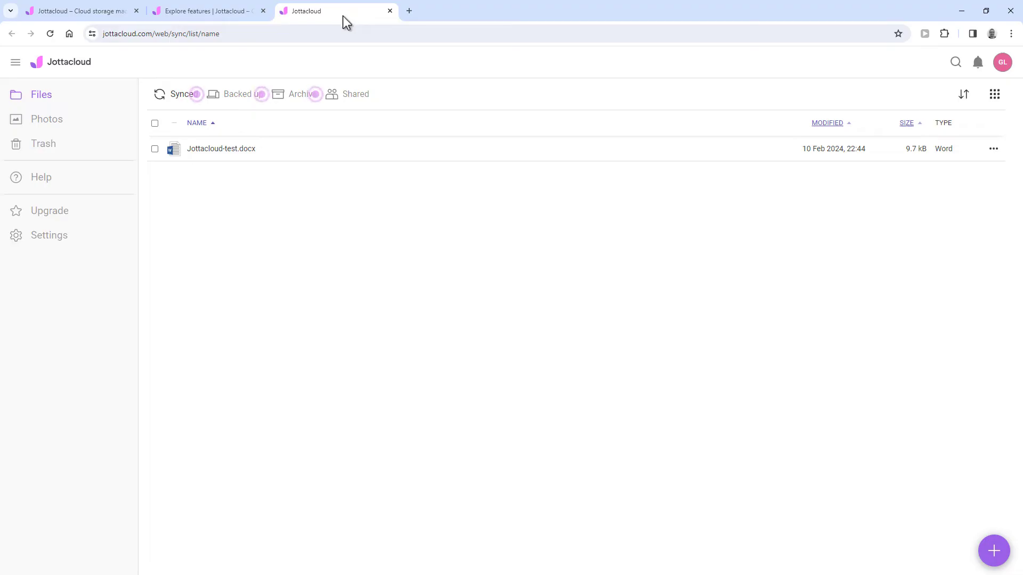
pyautogui.click(248, 155)
pyautogui.click(506, 84)
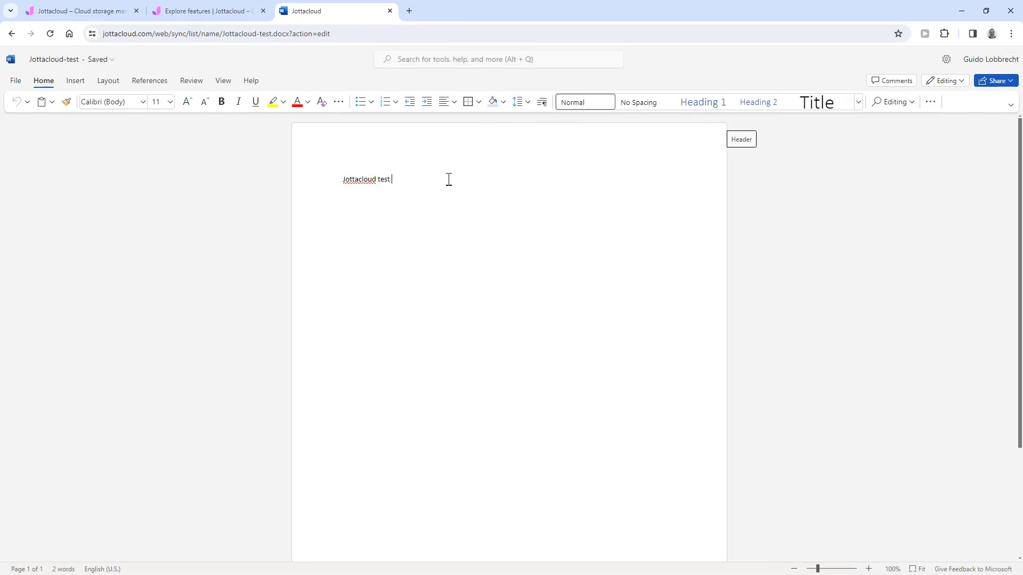
pyautogui.write('hi :)')
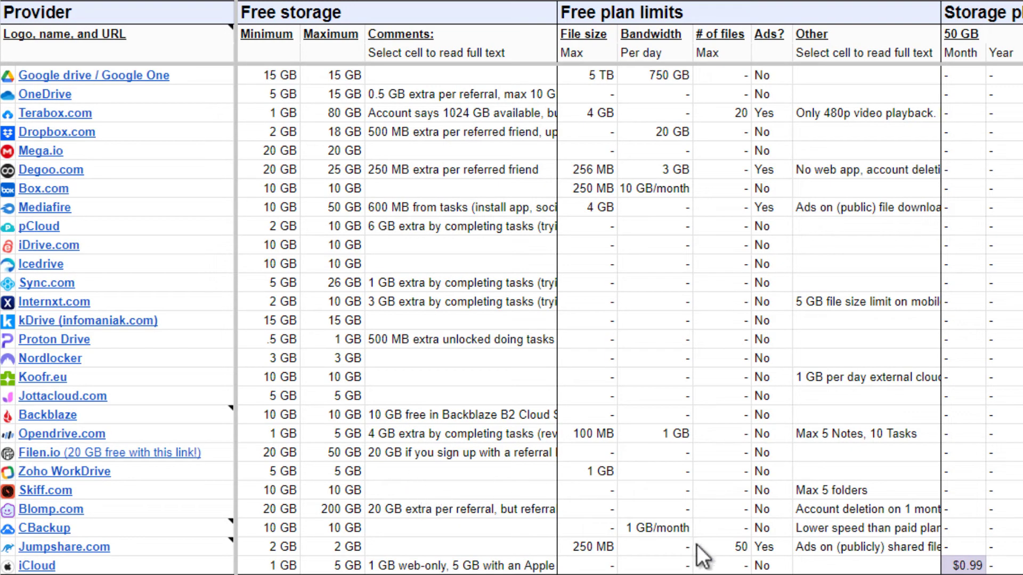
# Review the free plan limits, storage pricing, lifetime plans and feature columns of the cloud storage comparison table
pyautogui.hscroll(10, 629, 320)
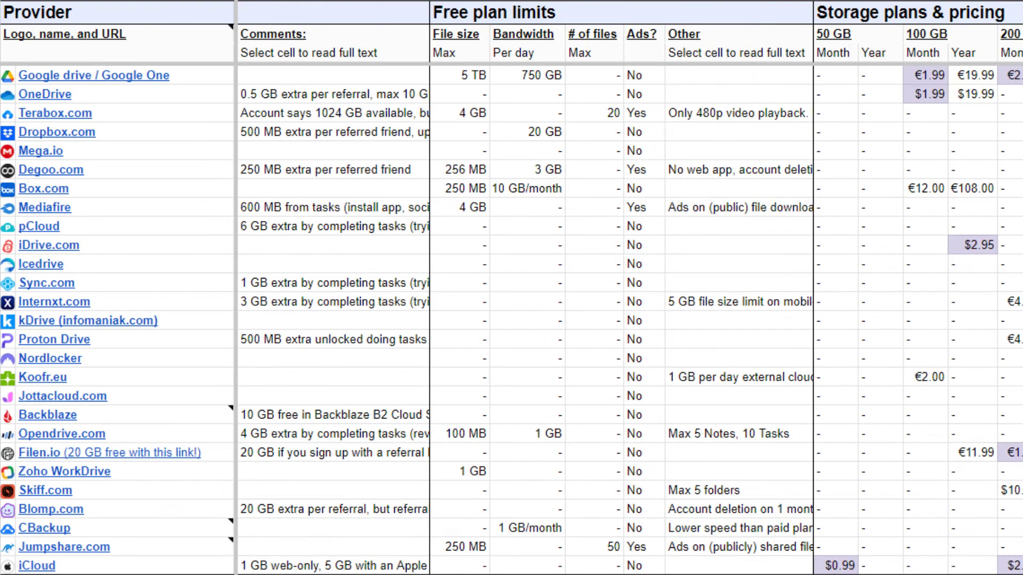
pyautogui.hscroll(15, 629, 320)
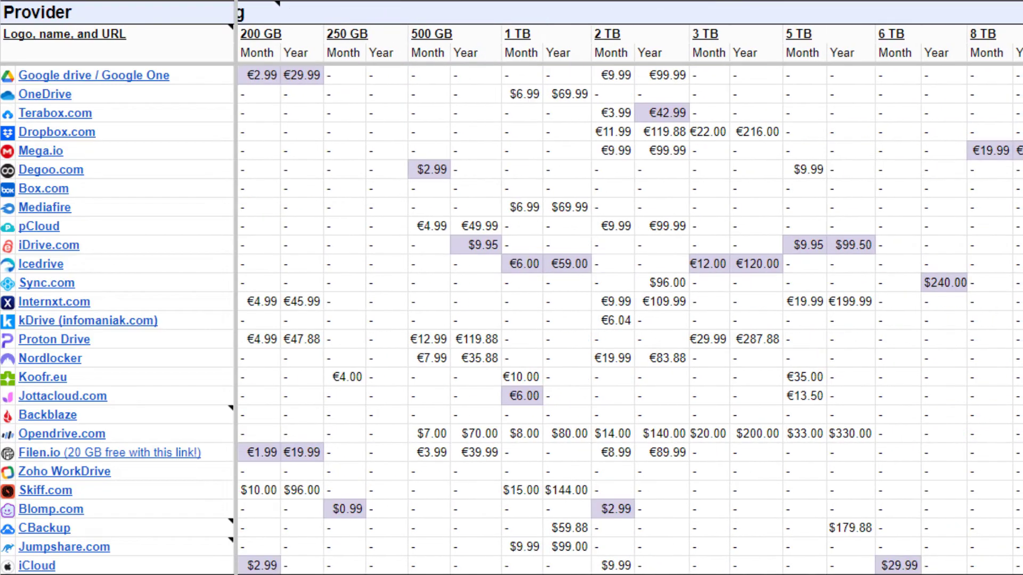
pyautogui.hscroll(15, 629, 320)
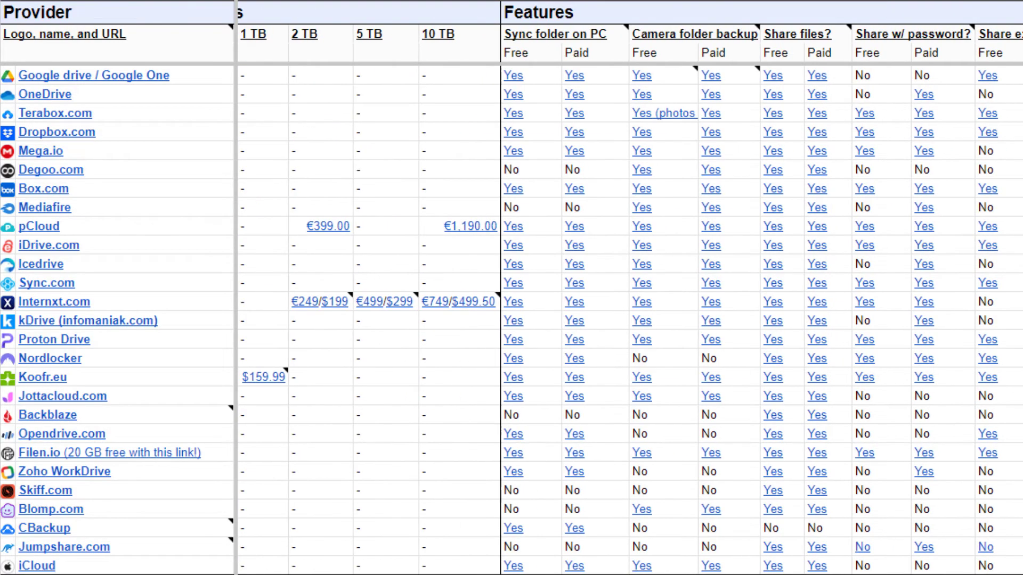
pyautogui.hscroll(6, 628, 319)
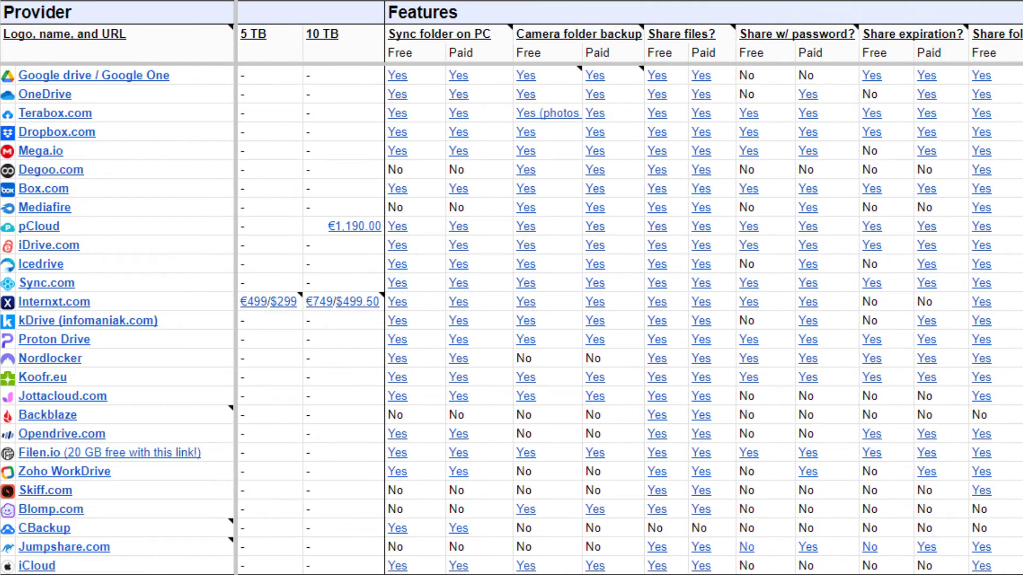
pyautogui.hscroll(2, 629, 320)
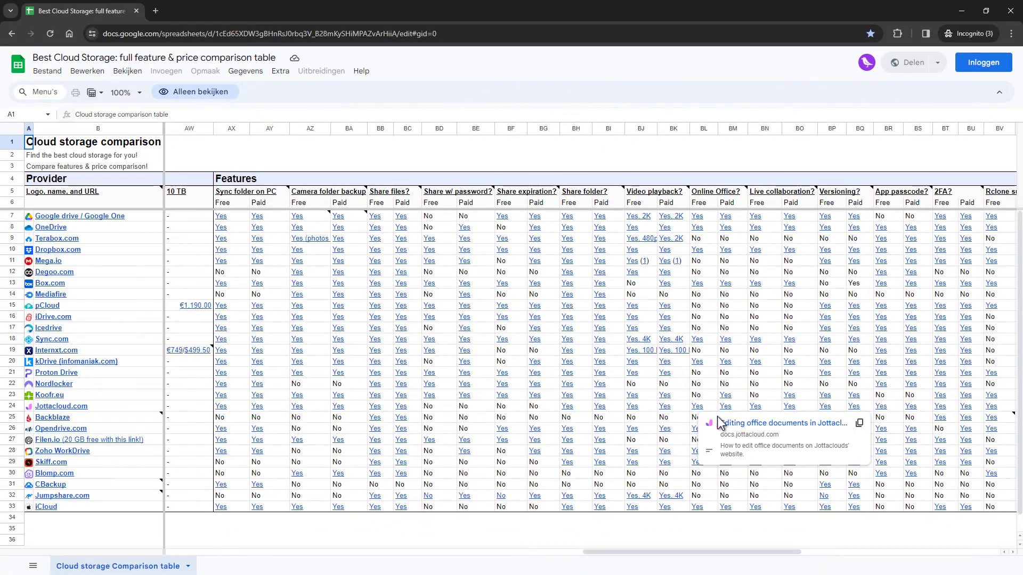
# Open the Jottacloud Online Office source article in a separate browser tab, and return to the comparison table
pyautogui.rightClick(740, 424)
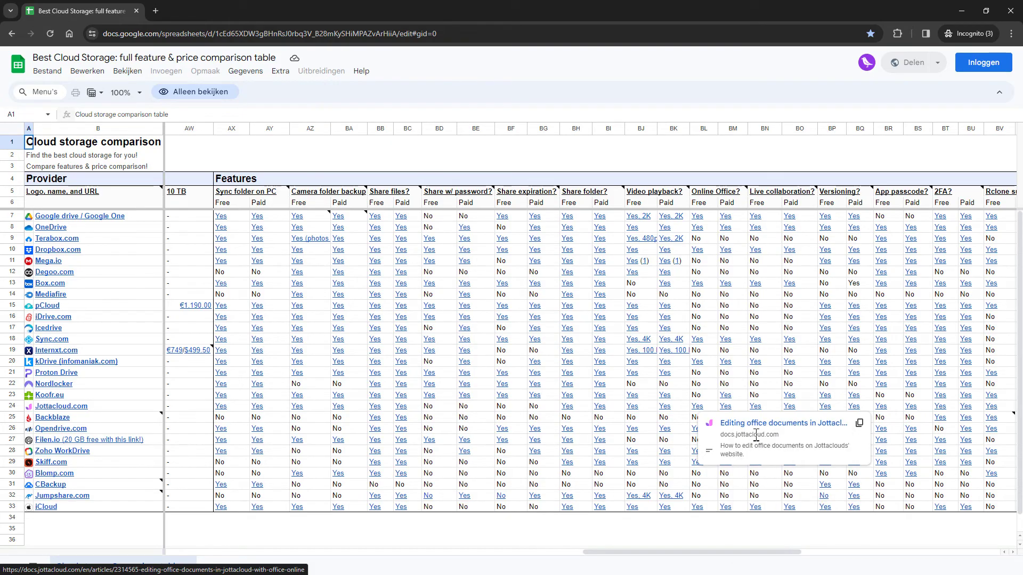
pyautogui.click(755, 435)
pyautogui.click(216, 13)
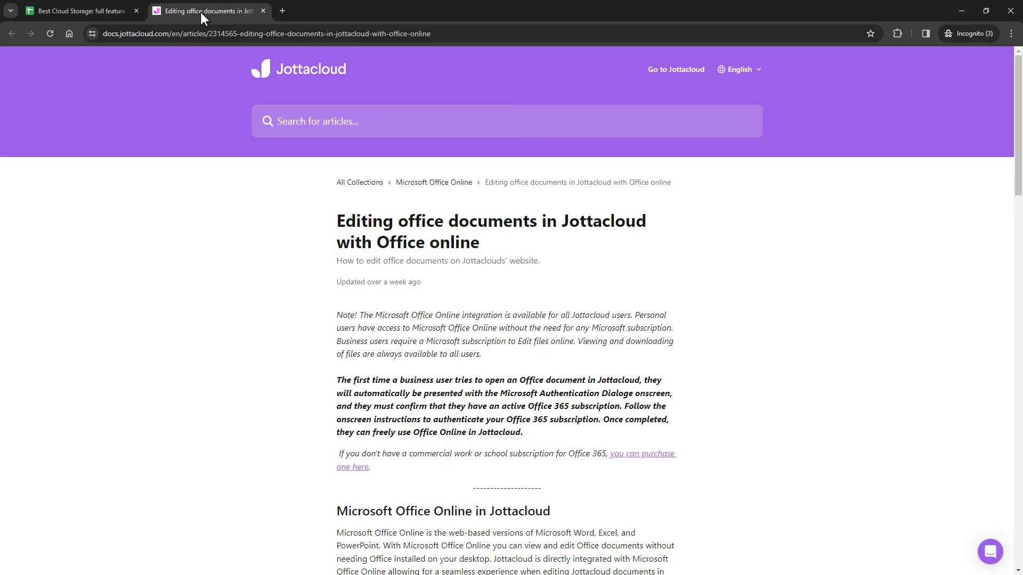
pyautogui.click(101, 5)
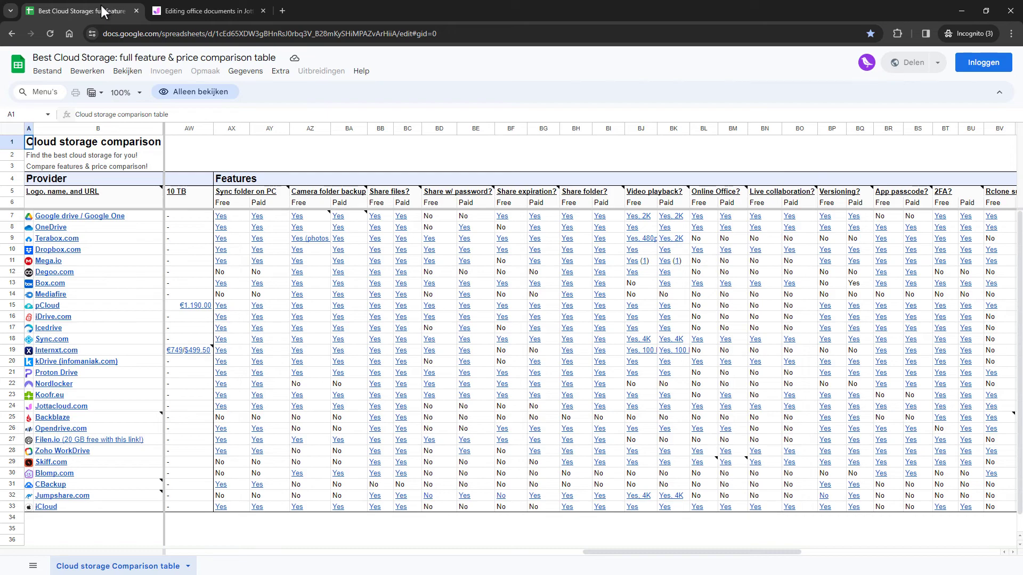
# Examine the table's privacy, review score and app availability columns, and go back through the features to the storage pricing
pyautogui.moveTo(591, 551); pyautogui.dragTo(812, 569)
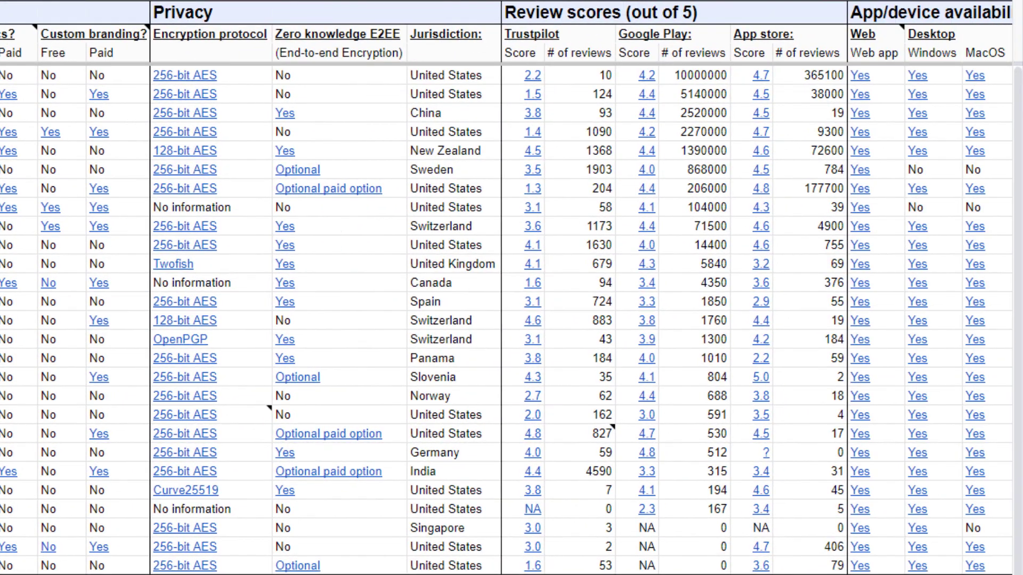
pyautogui.hscroll(1, 512, 319)
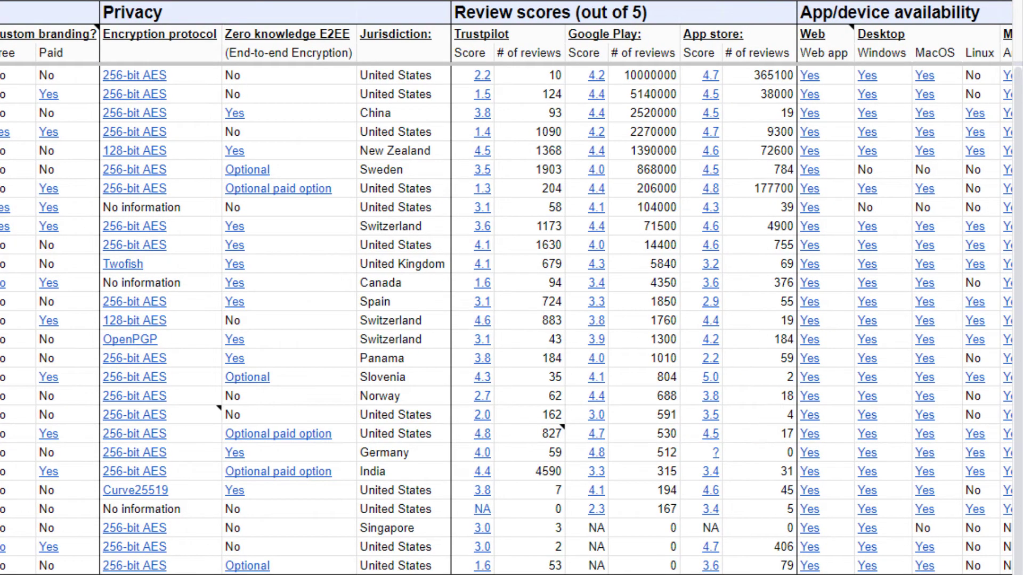
pyautogui.hscroll(2, 512, 319)
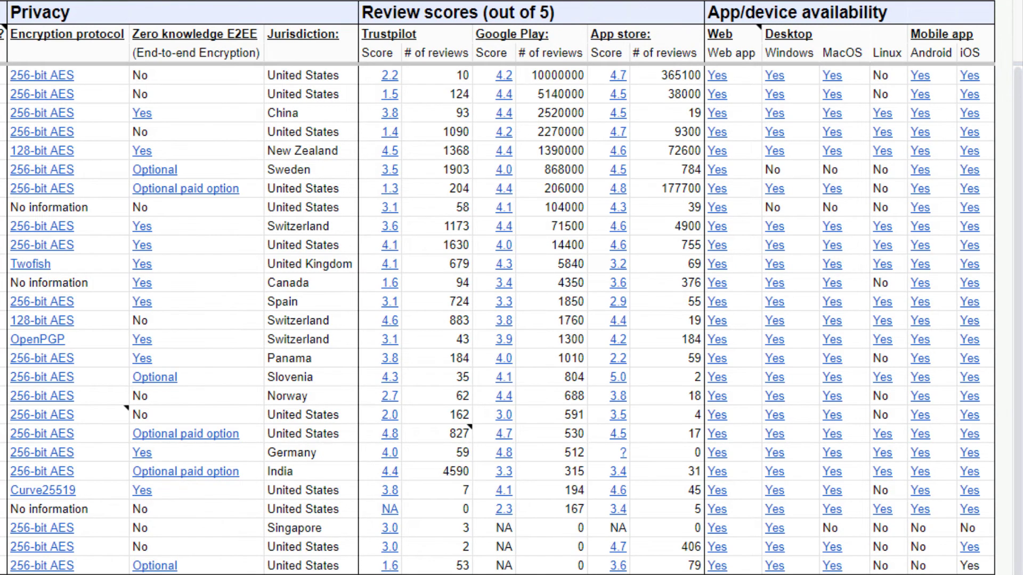
pyautogui.hscroll(-15, 507, 320)
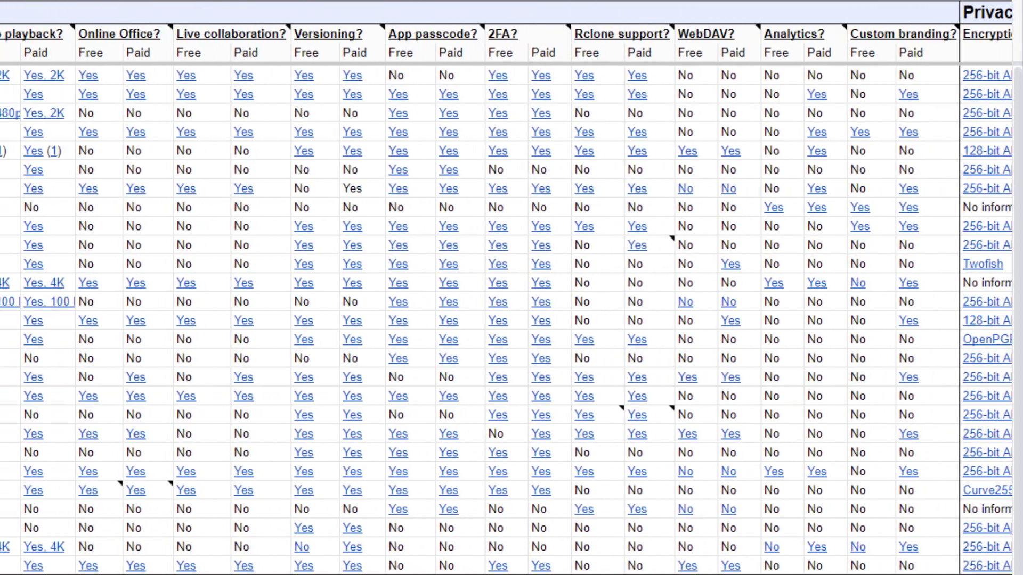
pyautogui.hscroll(-15, 507, 320)
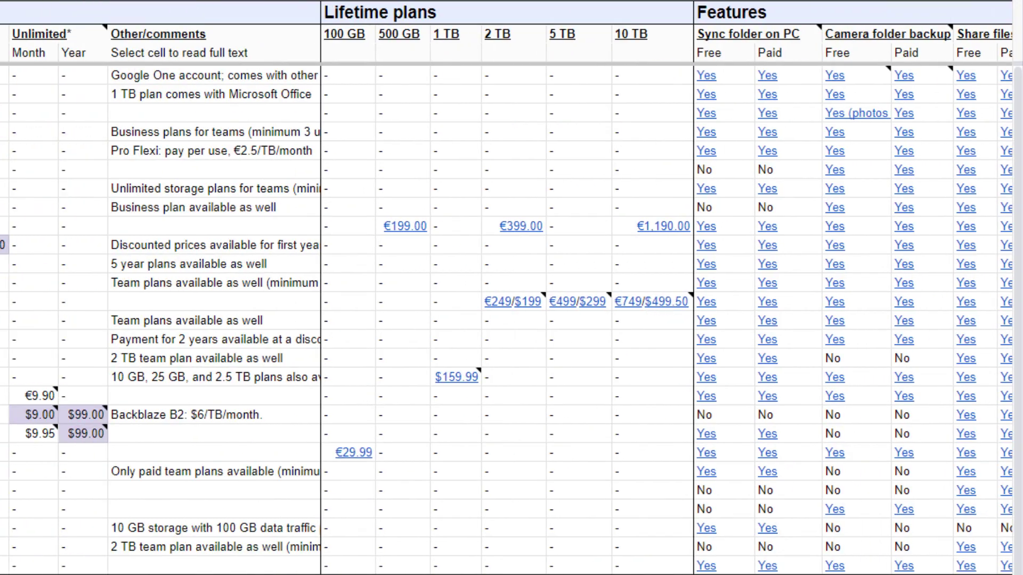
pyautogui.hscroll(-15, 506, 320)
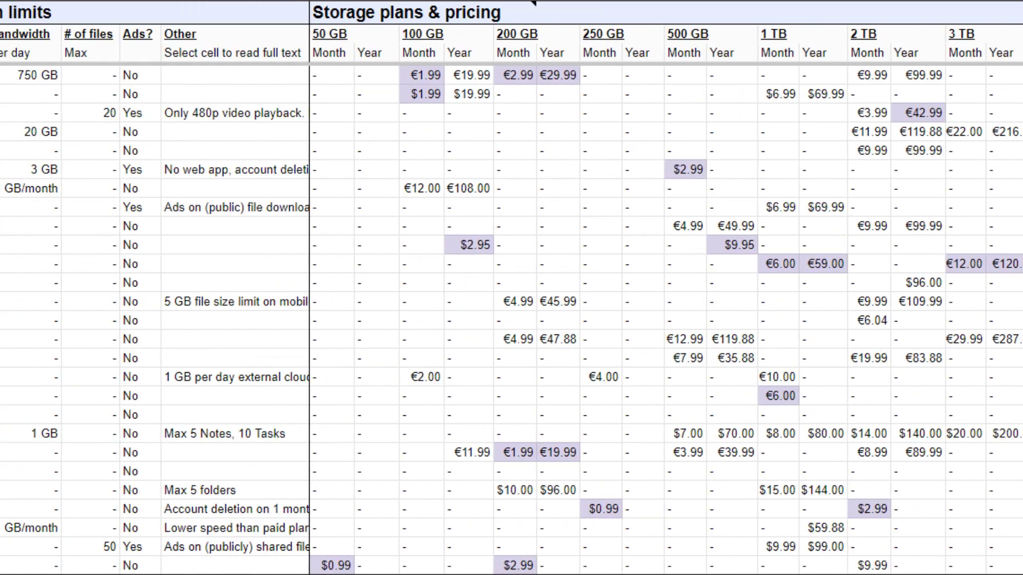
pyautogui.hscroll(-10, 507, 320)
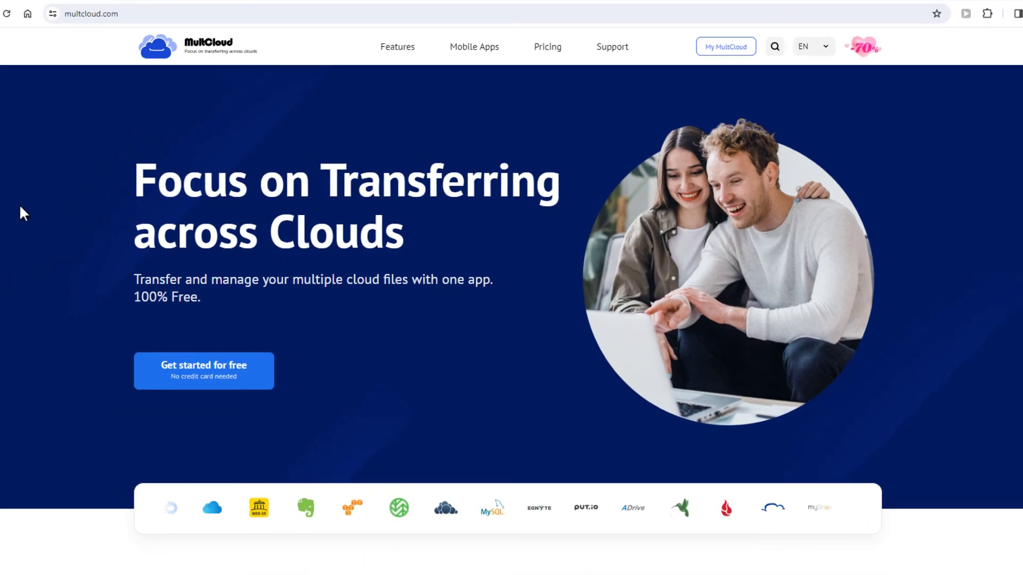
# Switch to MultCloud, look over the cloud services that can be added, and open the connected pCloud storage
pyautogui.click(183, 15)
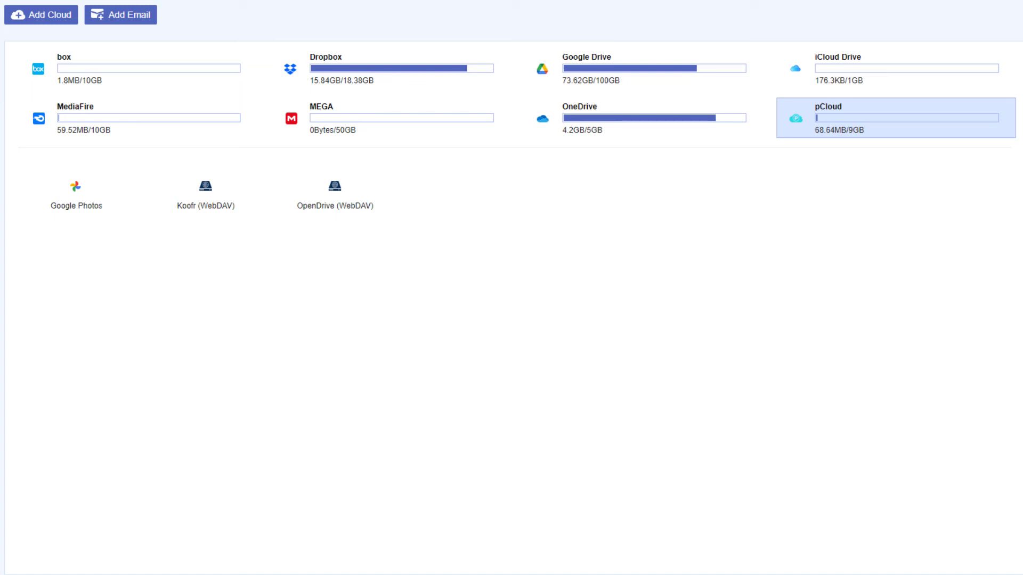
pyautogui.click(41, 14)
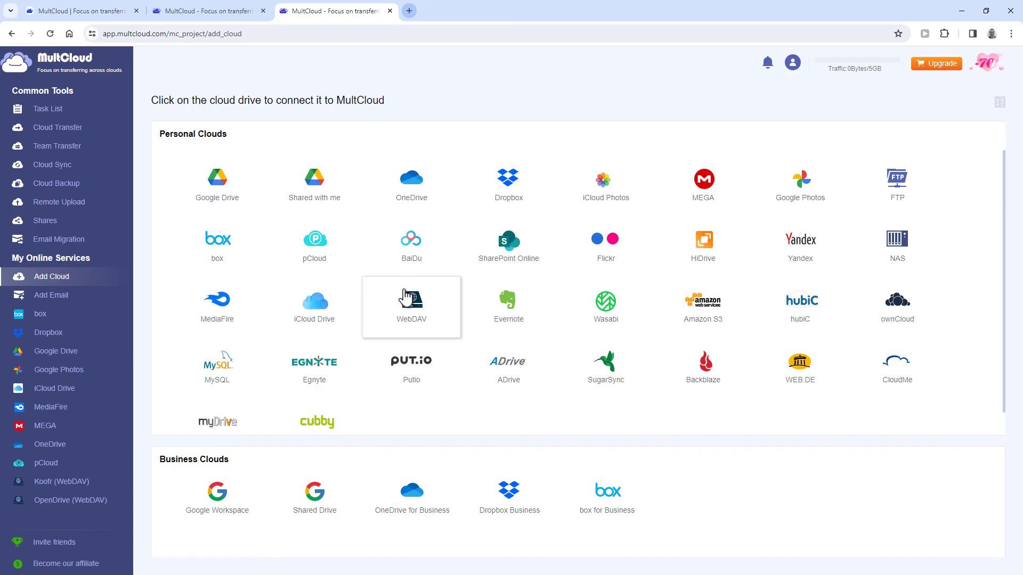
pyautogui.click(79, 466)
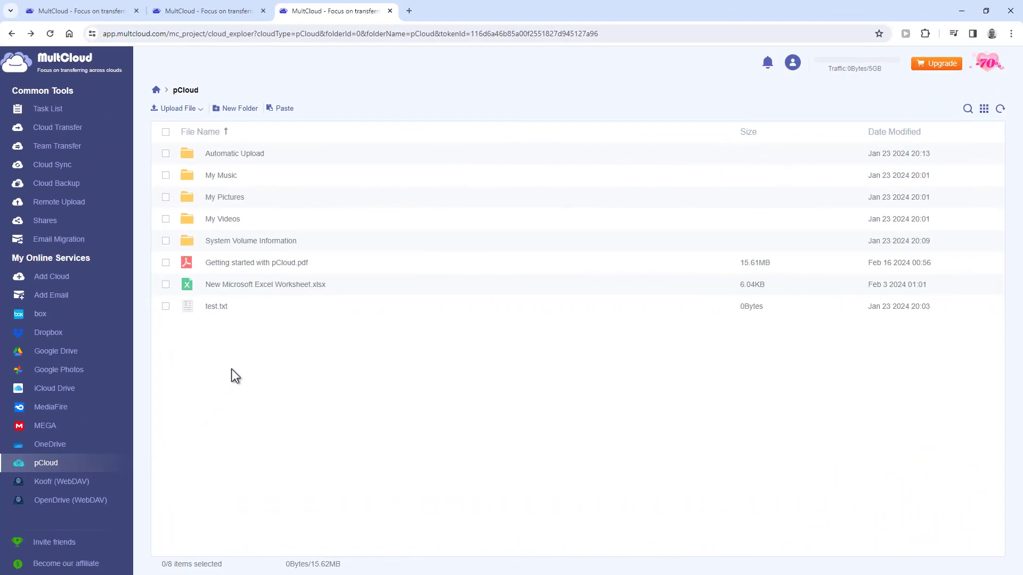
# Select test.txt in the pCloud storage and open the destination chooser for copying it to another cloud
pyautogui.click(261, 311)
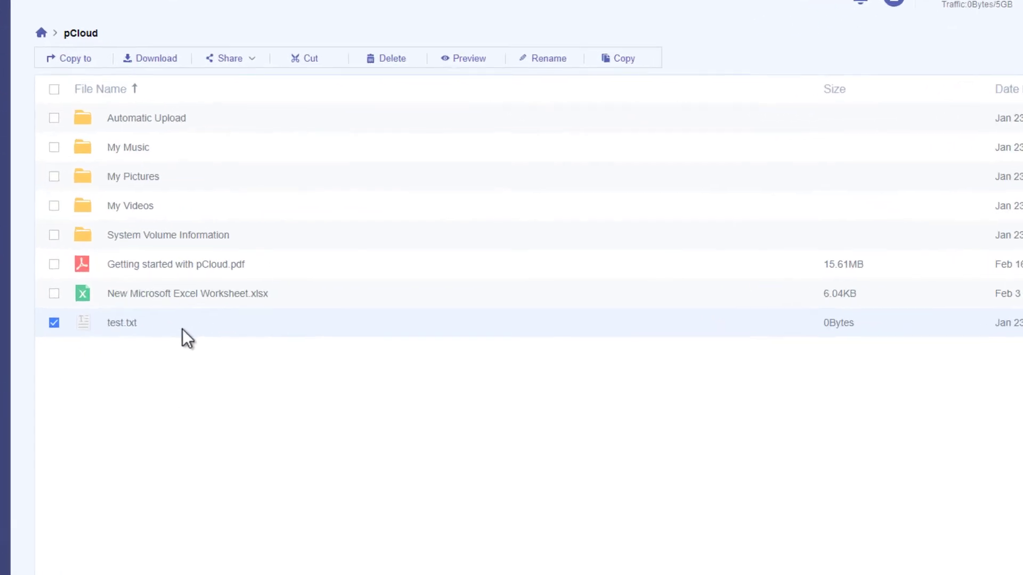
pyautogui.rightClick(183, 336)
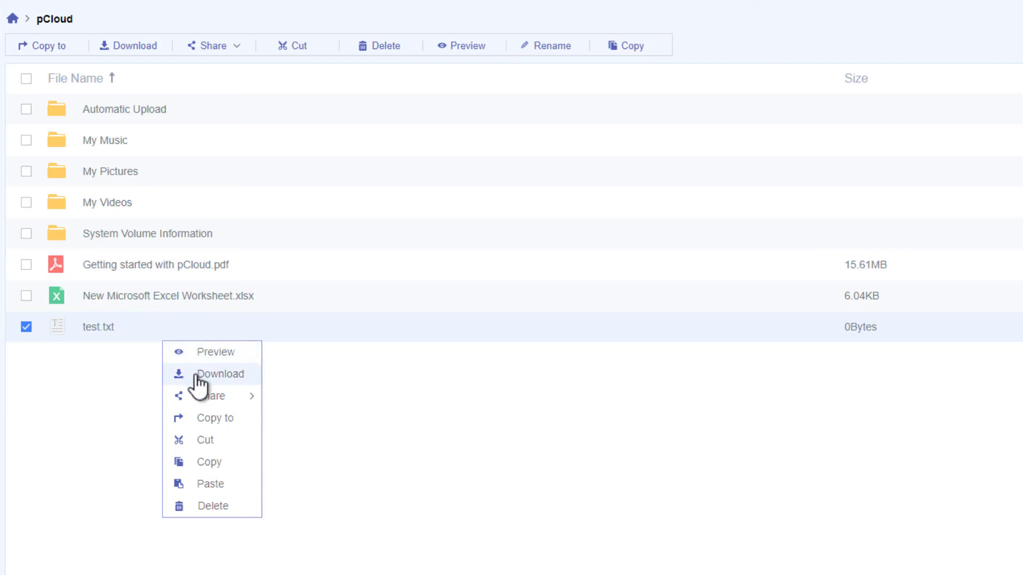
pyautogui.moveTo(197, 401)
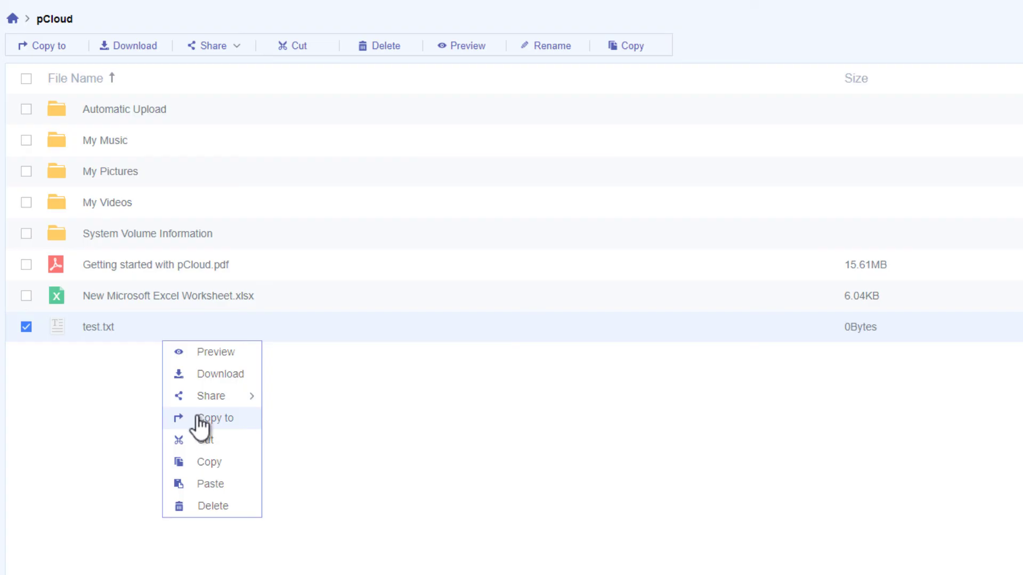
pyautogui.click(208, 418)
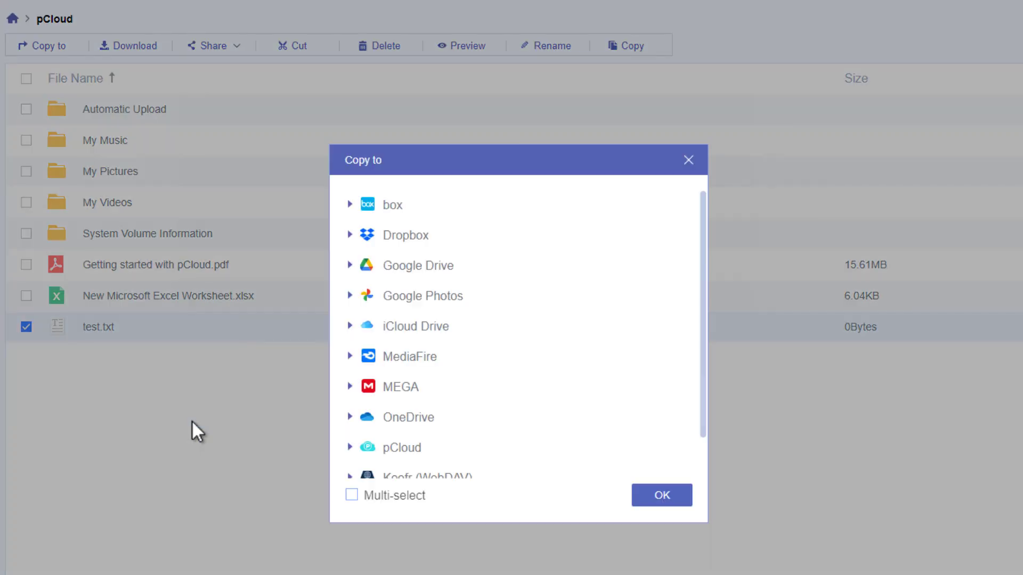